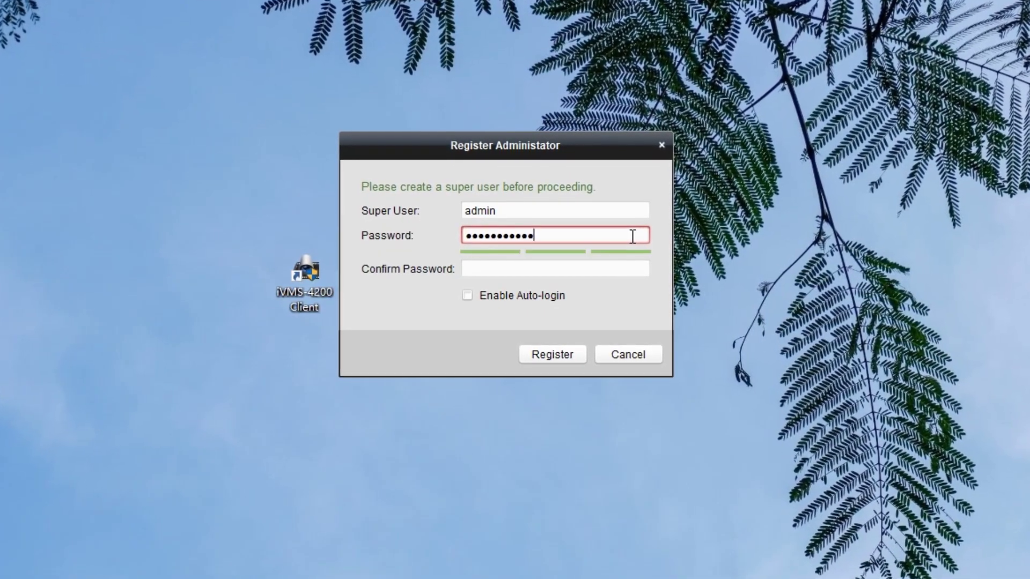
# Step: Register the super user account with a confirmed password and open Device Management
pyautogui.click(632, 269)
pyautogui.write('abcdefghijkl')
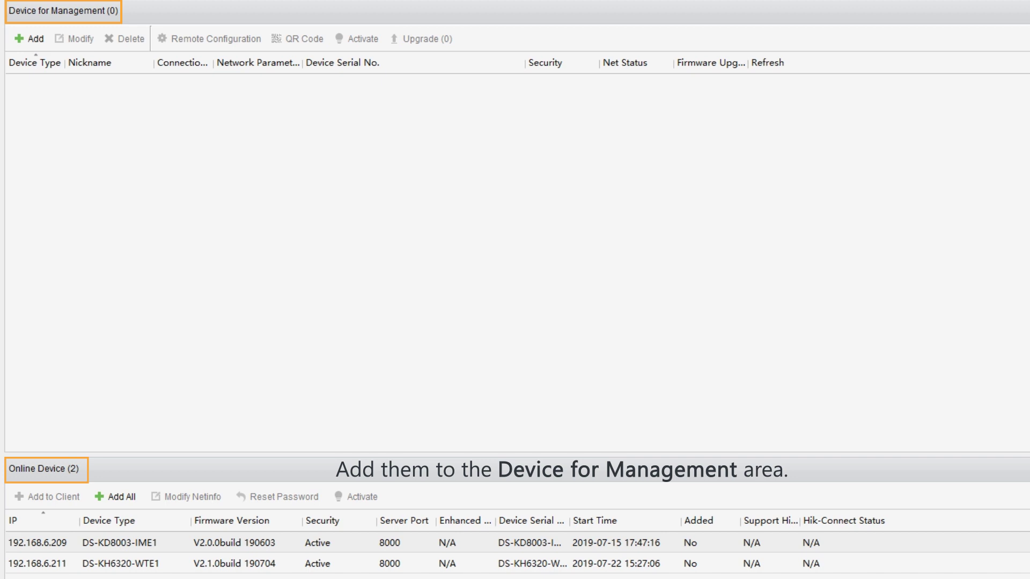
# Step: Add the door station 192.168.6.209:8000 as 'Door Cam' with user admin and its password
pyautogui.click(109, 547)
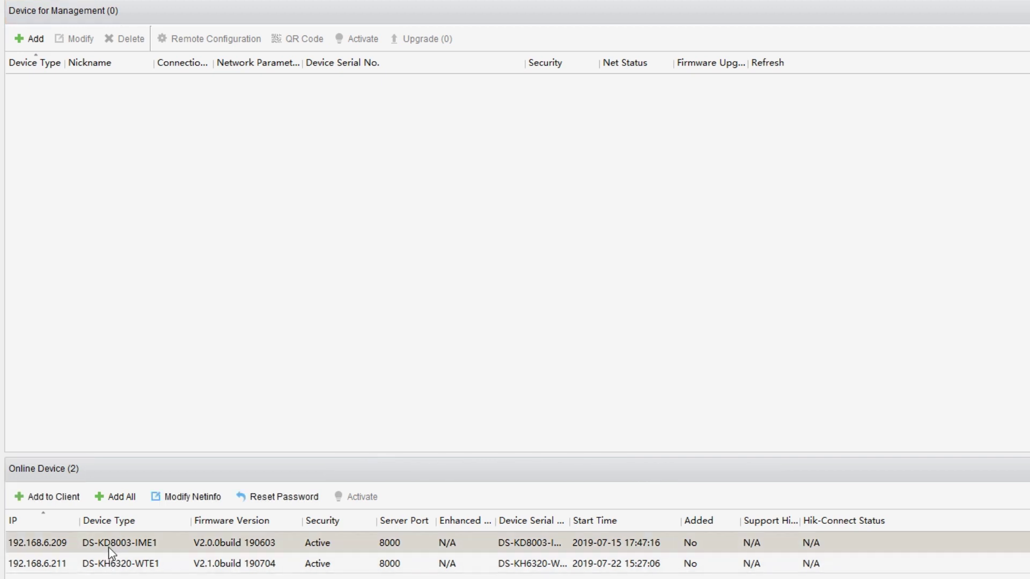
pyautogui.click(75, 504)
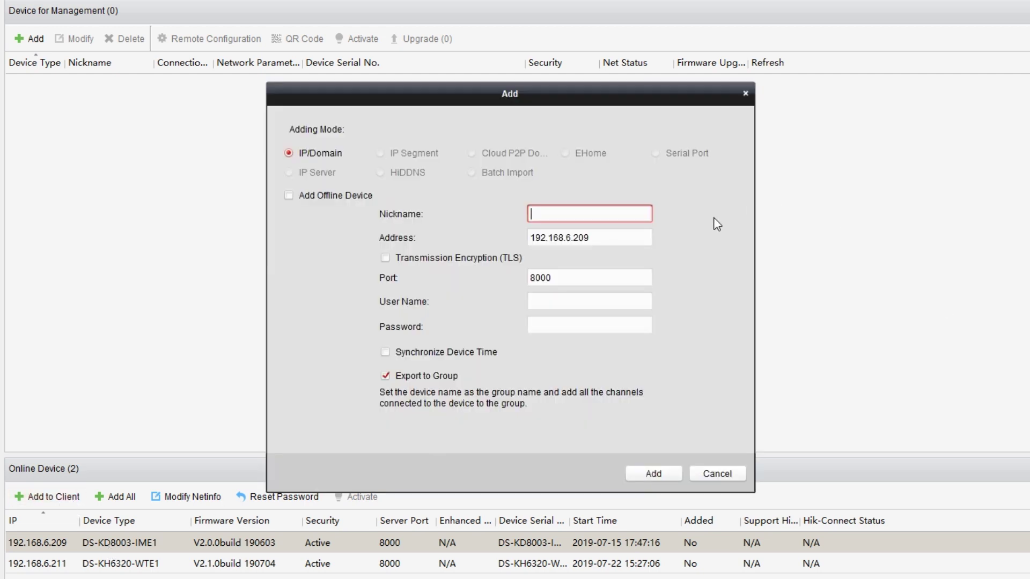
pyautogui.write('Door Cam')
pyautogui.click(632, 238)
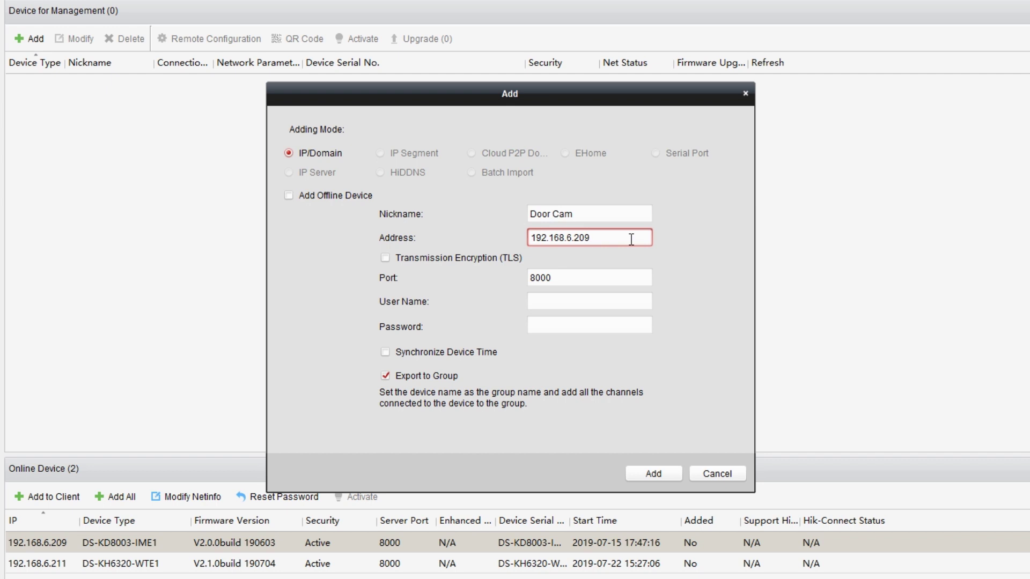
pyautogui.click(631, 273)
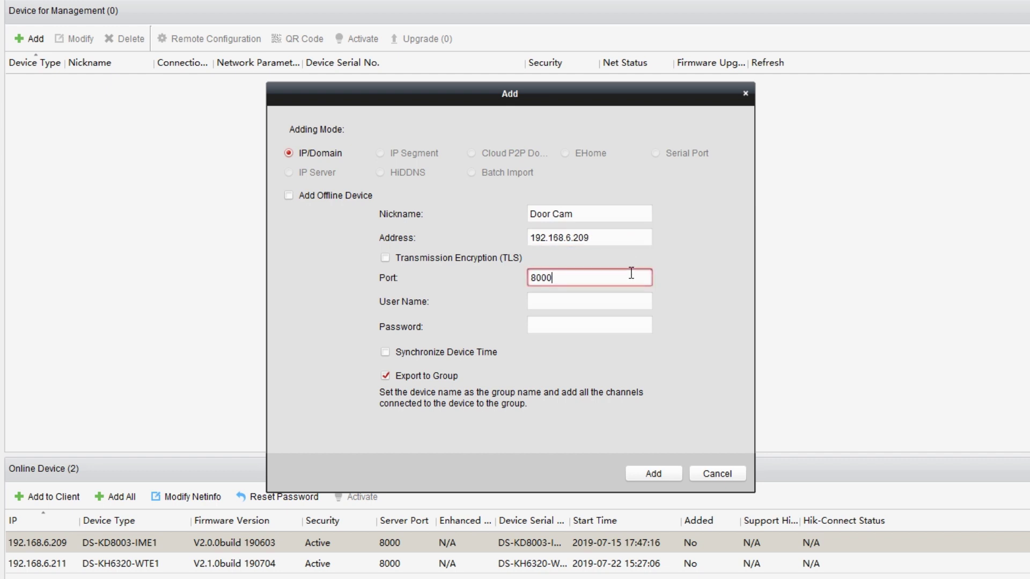
pyautogui.click(631, 300)
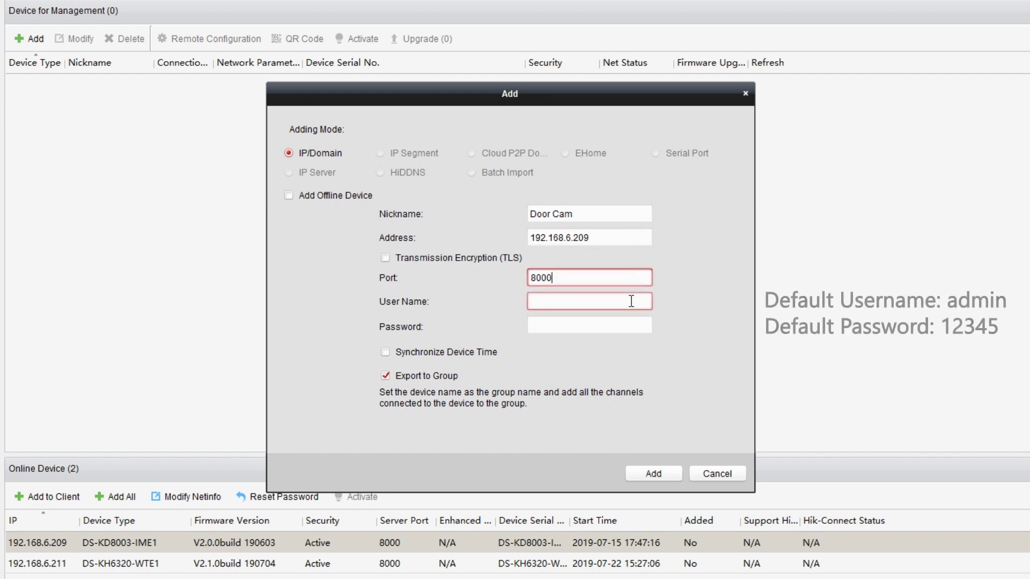
pyautogui.write('admin')
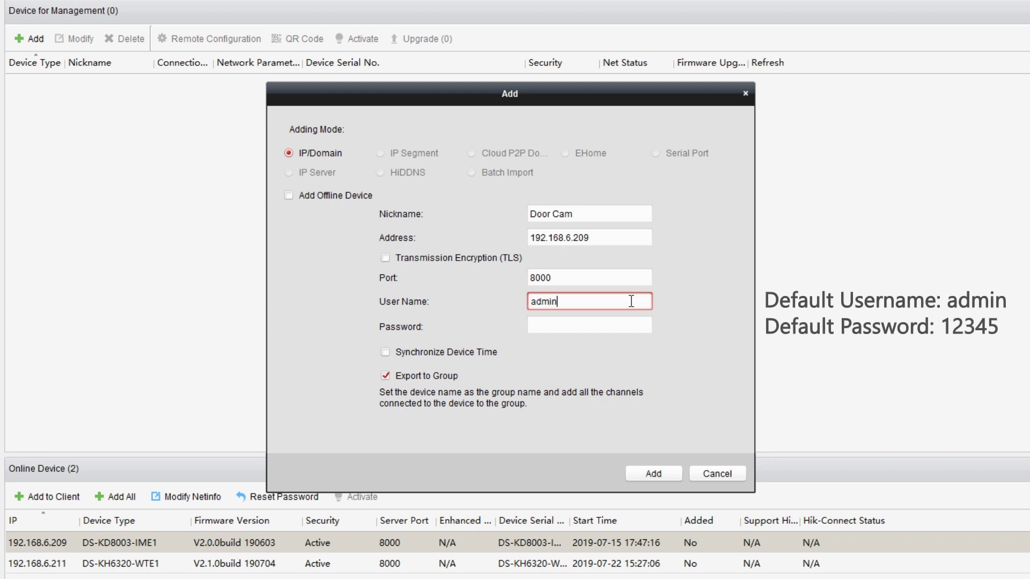
pyautogui.click(633, 327)
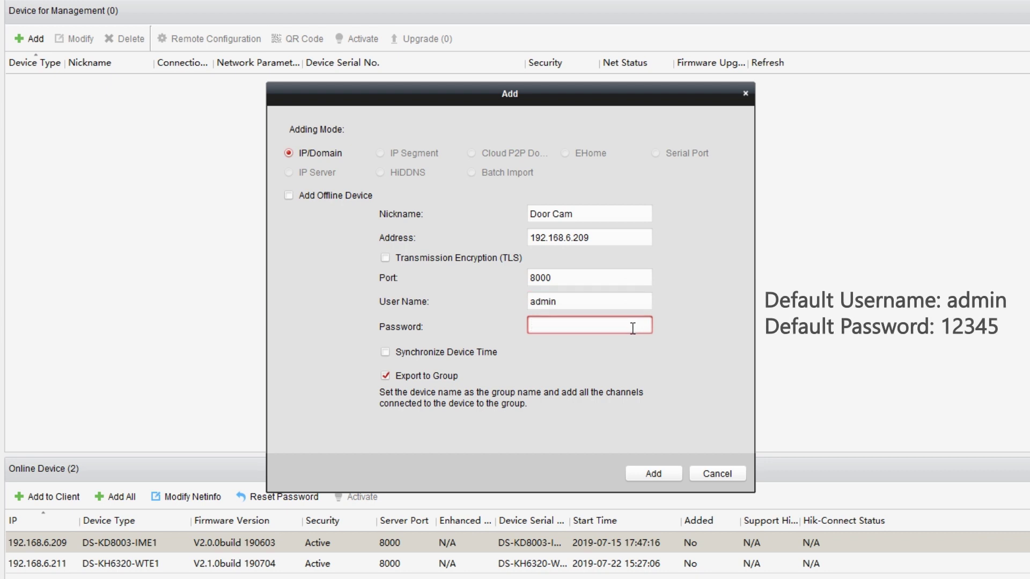
pyautogui.write('12345678')
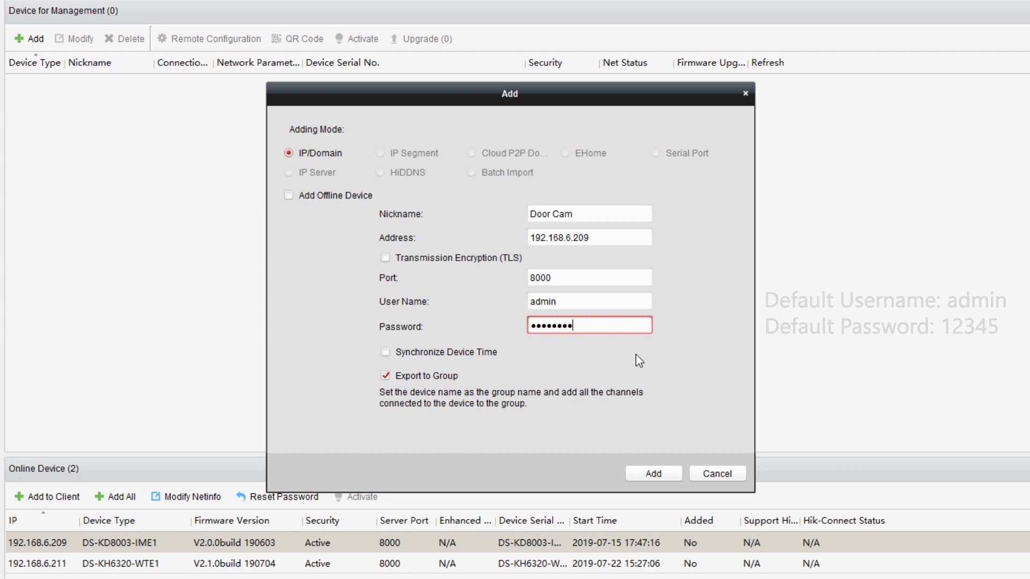
pyautogui.click(660, 474)
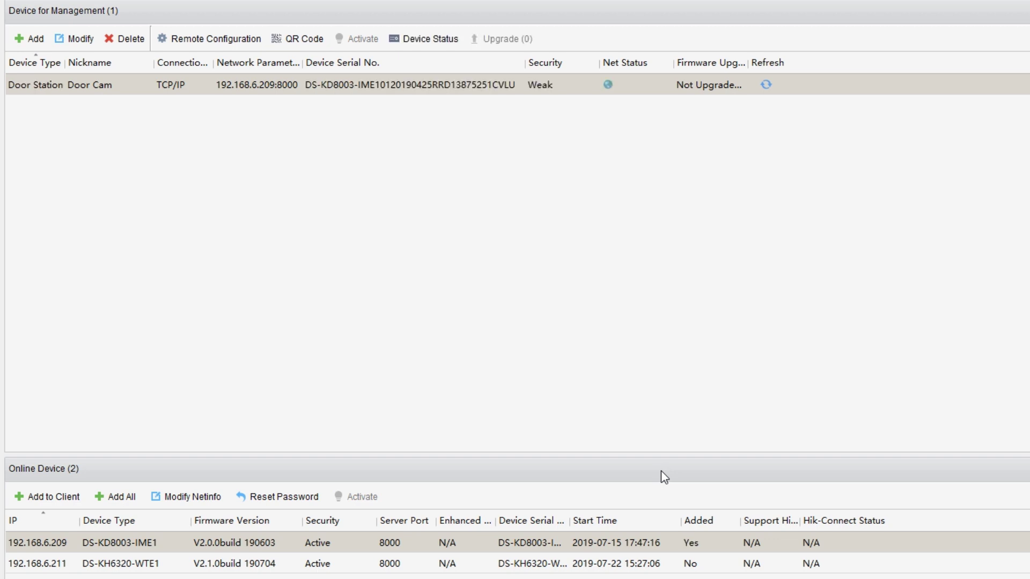
# Step: Add the indoor station 192.168.6.211 on port 8000 as Indoor Monitor
pyautogui.click(75, 562)
pyautogui.click(53, 497)
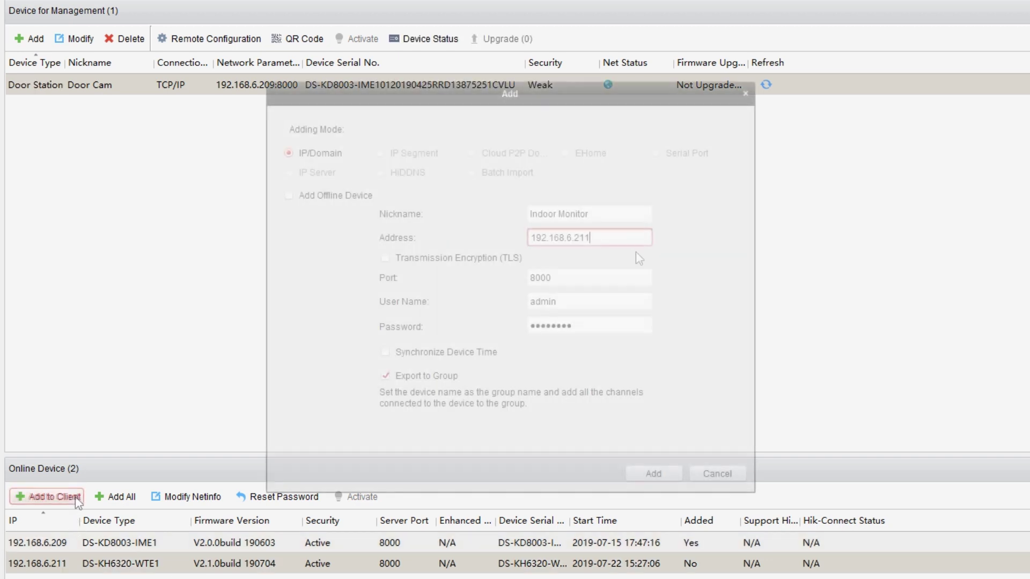
pyautogui.click(639, 278)
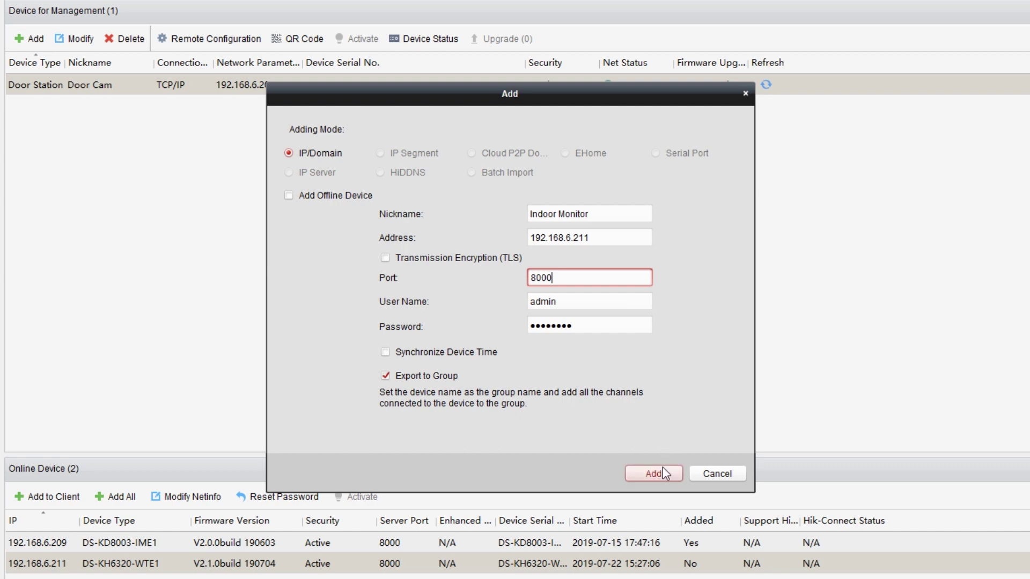
pyautogui.click(663, 474)
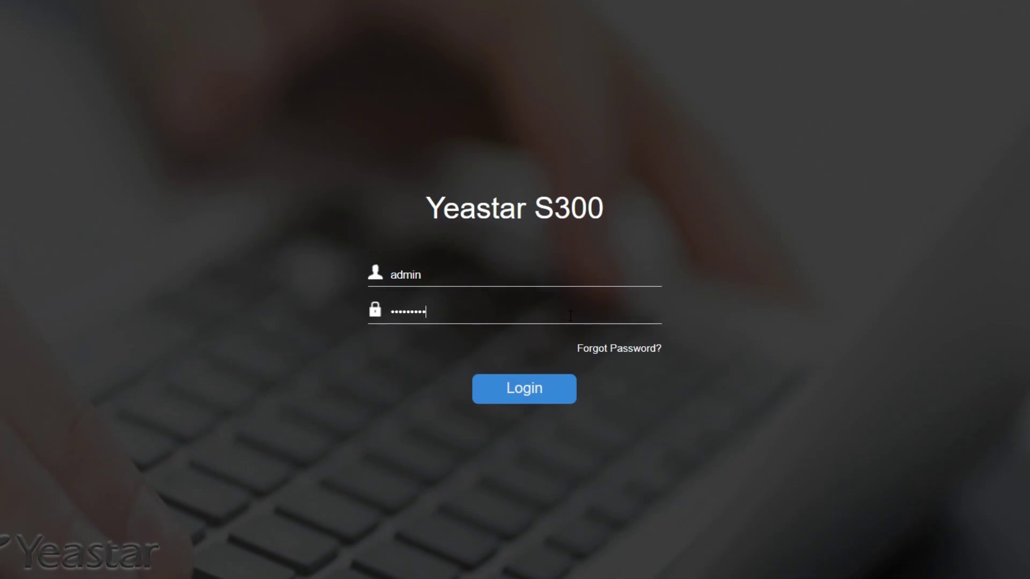
# Step: Log in to the Yeastar S300 and bulk-add two SIP extensions, 1000 and 1001
pyautogui.write('password')
pyautogui.click(545, 396)
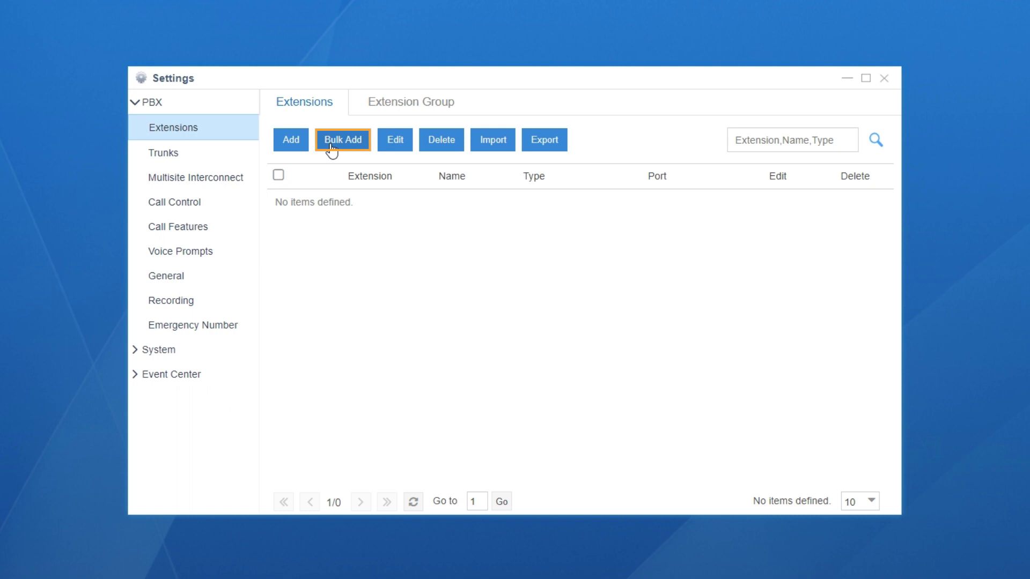
pyautogui.click(332, 141)
pyautogui.click(377, 249)
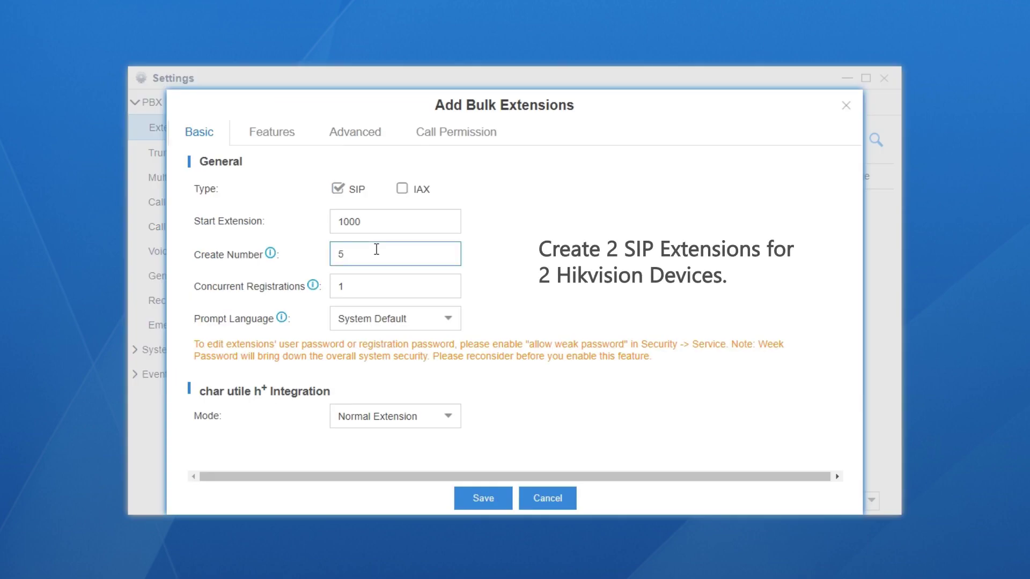
pyautogui.press('BackSpace')
pyautogui.write('2')
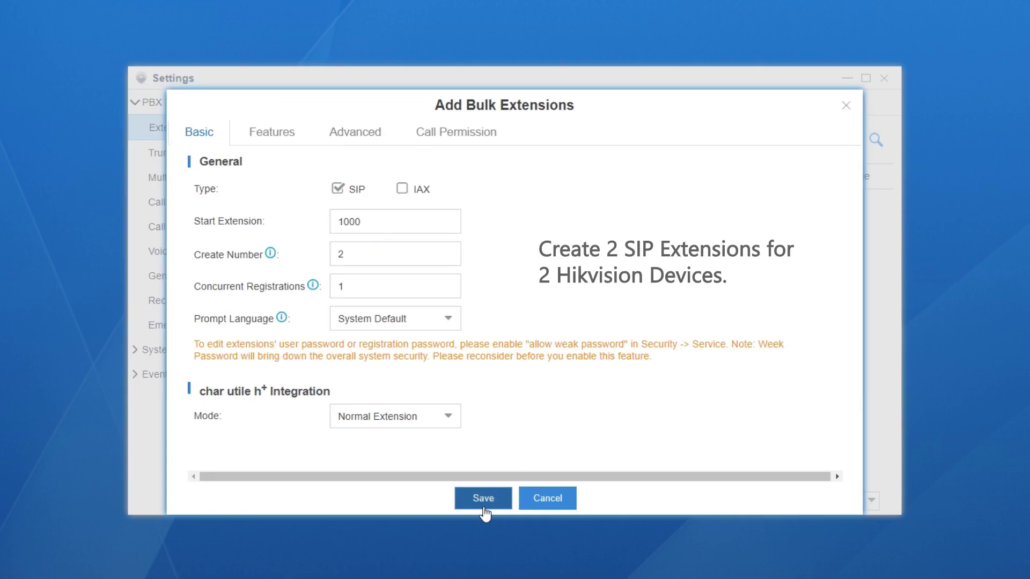
pyautogui.click(483, 498)
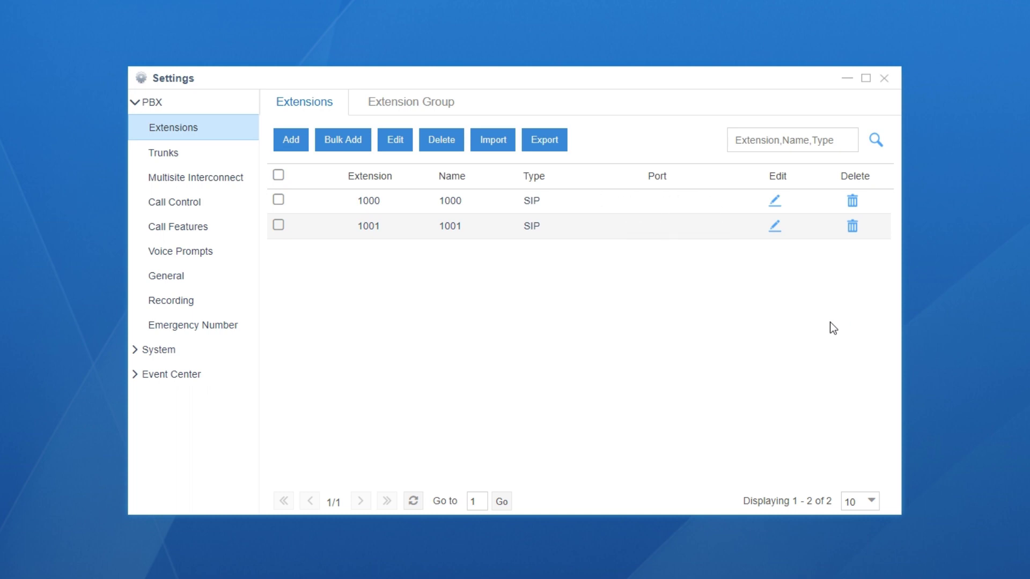
# Step: Save the PBX's SIP codec settings with u-law and H264 selected
pyautogui.click(238, 275)
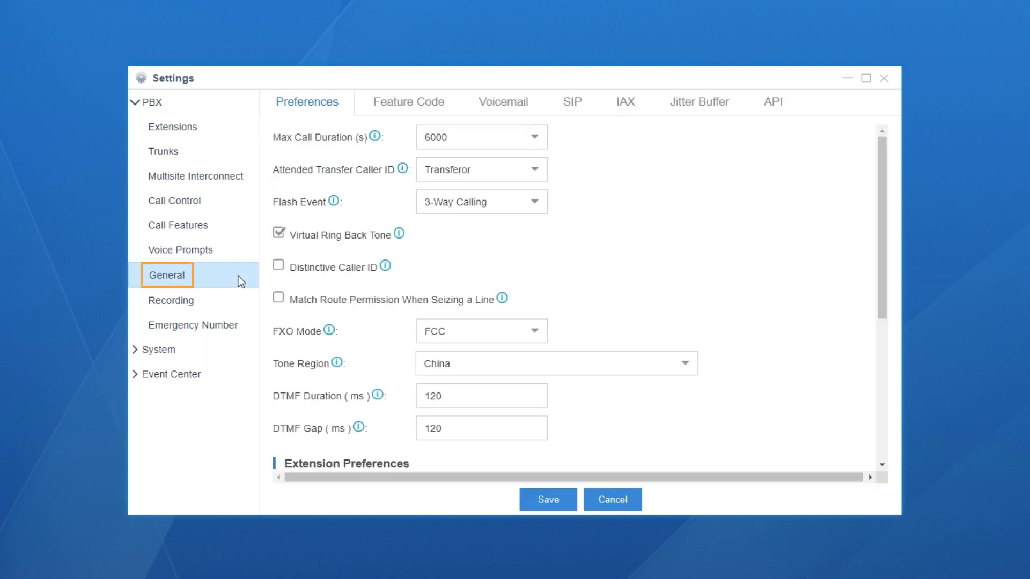
pyautogui.click(570, 107)
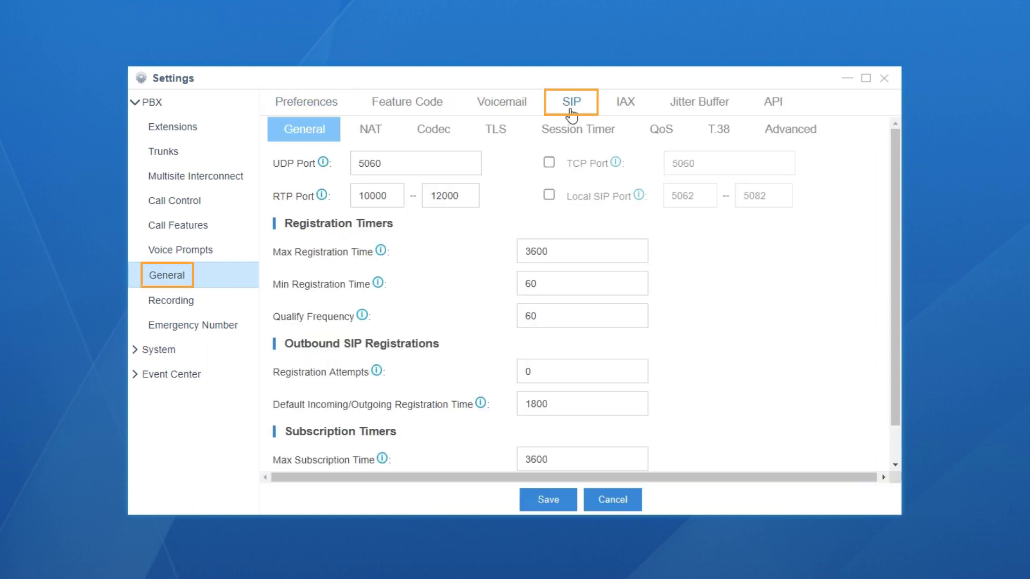
pyautogui.click(443, 134)
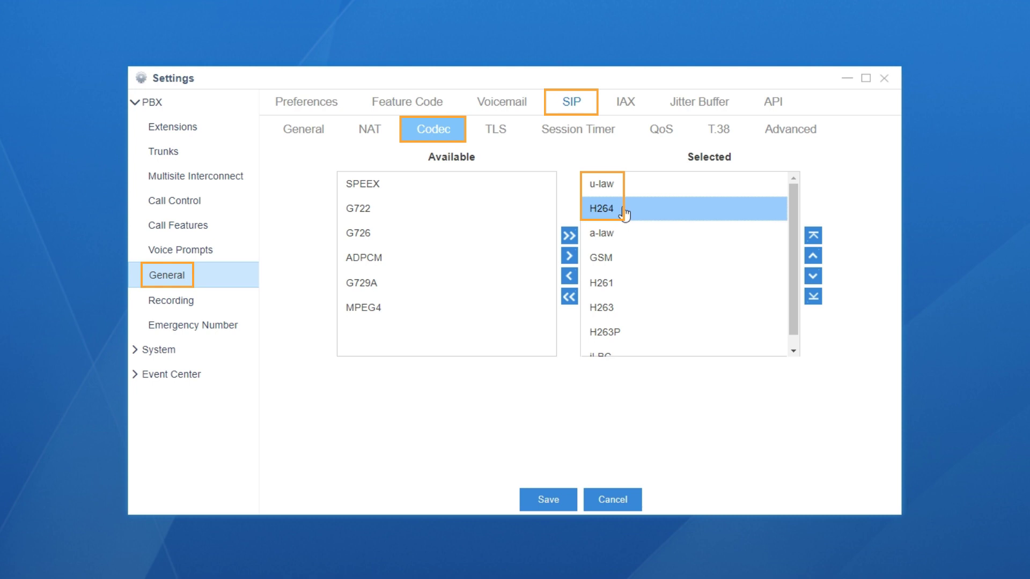
pyautogui.click(551, 499)
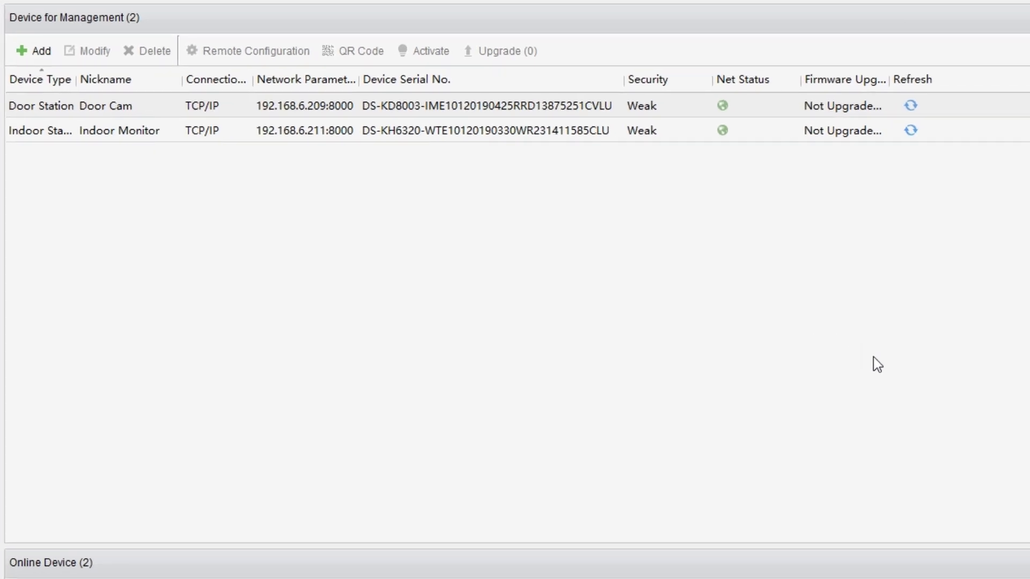
# Step: Change Door Cam's intercom protocol from Private Protocol to SIP Protocol and save
pyautogui.click(194, 106)
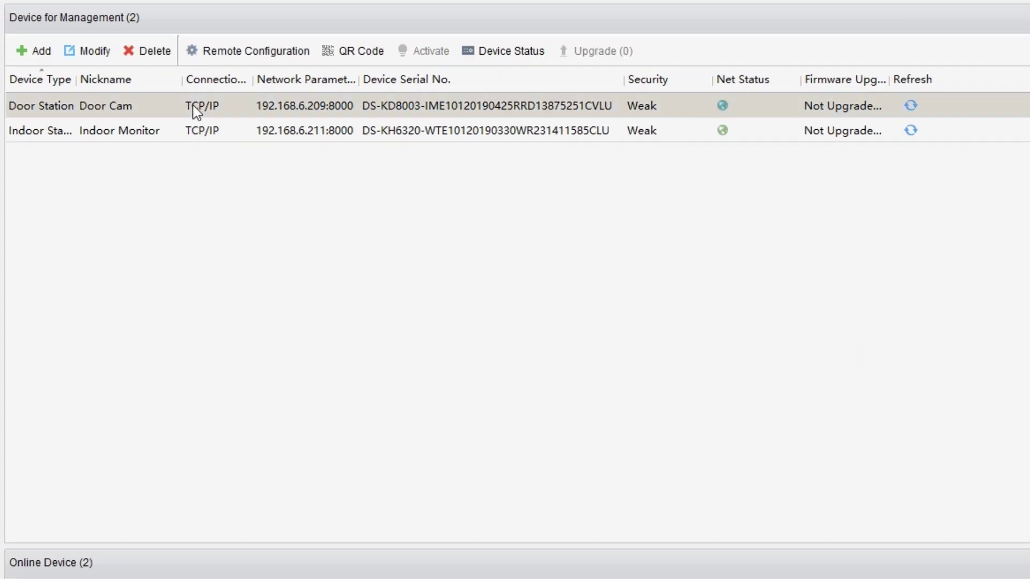
pyautogui.click(264, 49)
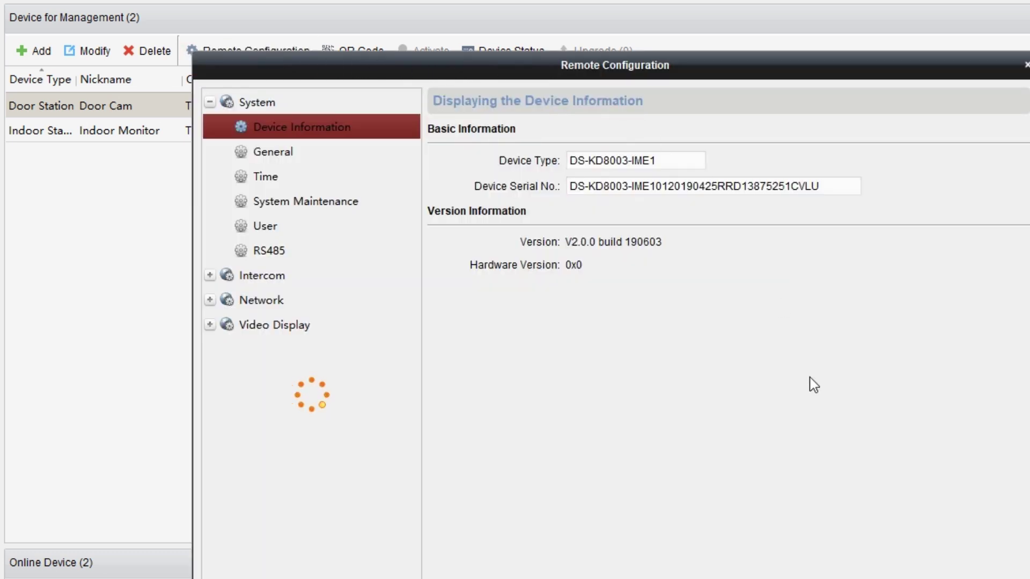
pyautogui.click(248, 258)
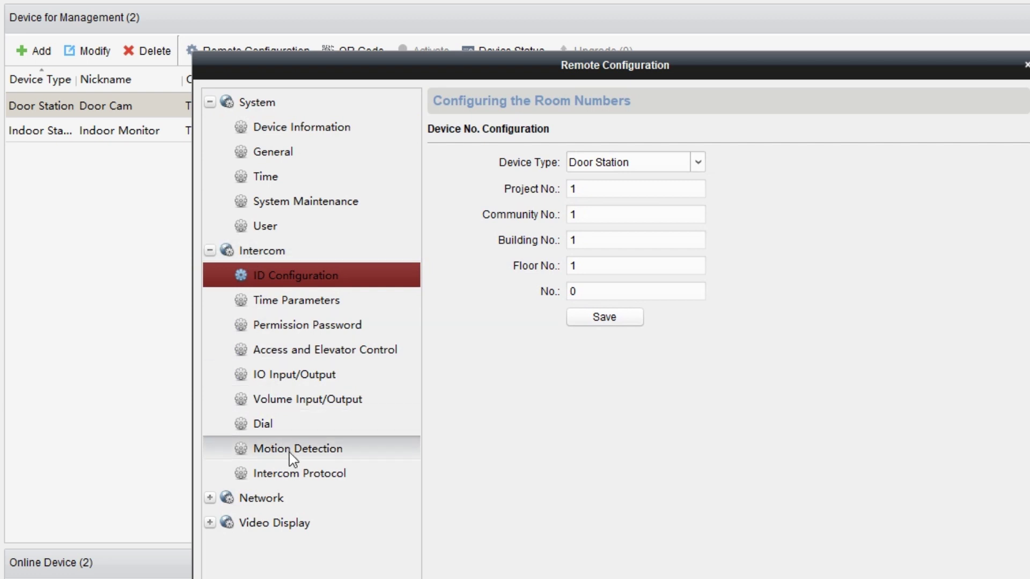
pyautogui.click(292, 473)
pyautogui.click(652, 162)
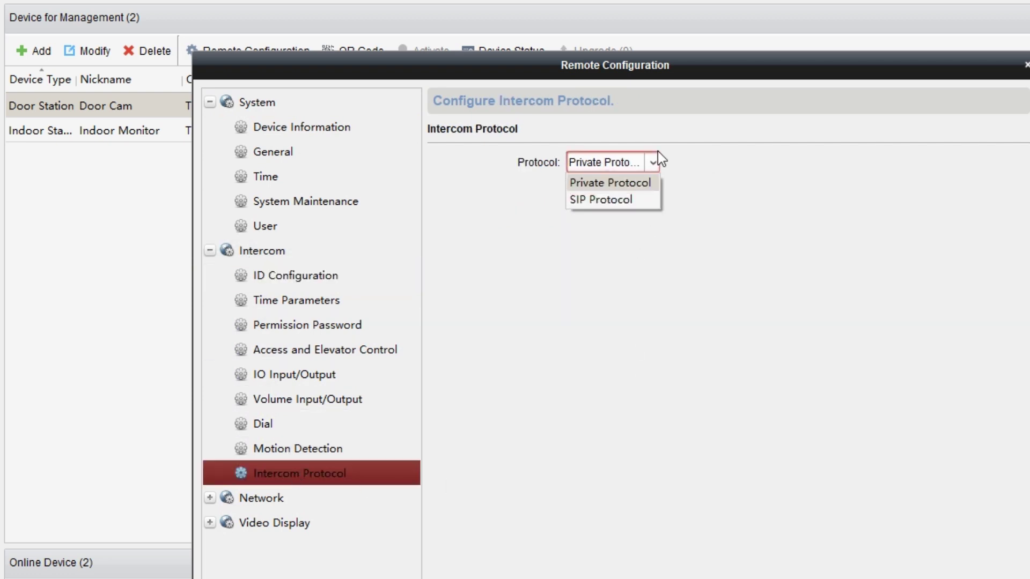
pyautogui.click(646, 200)
pyautogui.click(626, 192)
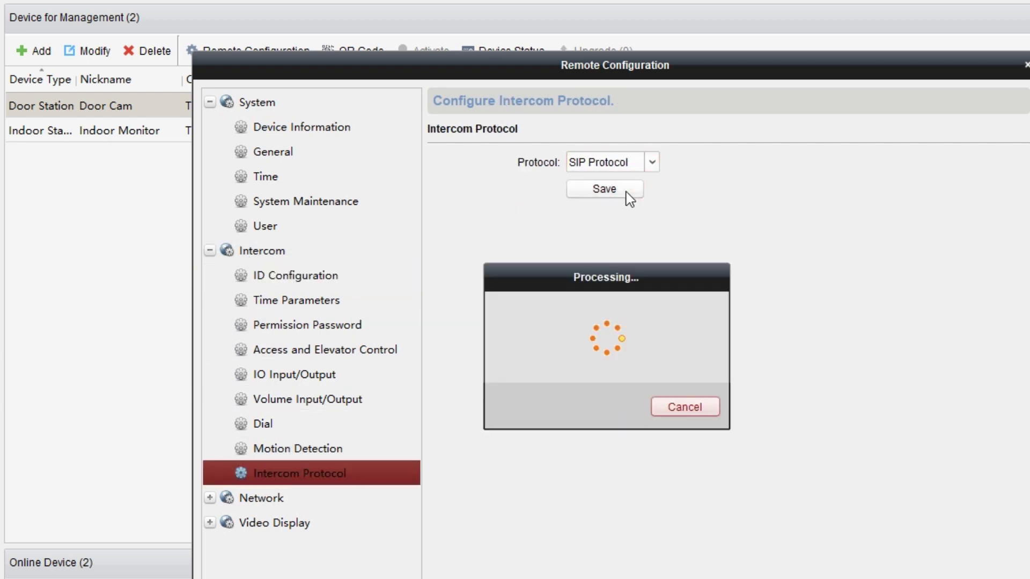
# Step: Point Door Cam's SIP settings to server 192.168.6.36 on port 5060
pyautogui.click(337, 495)
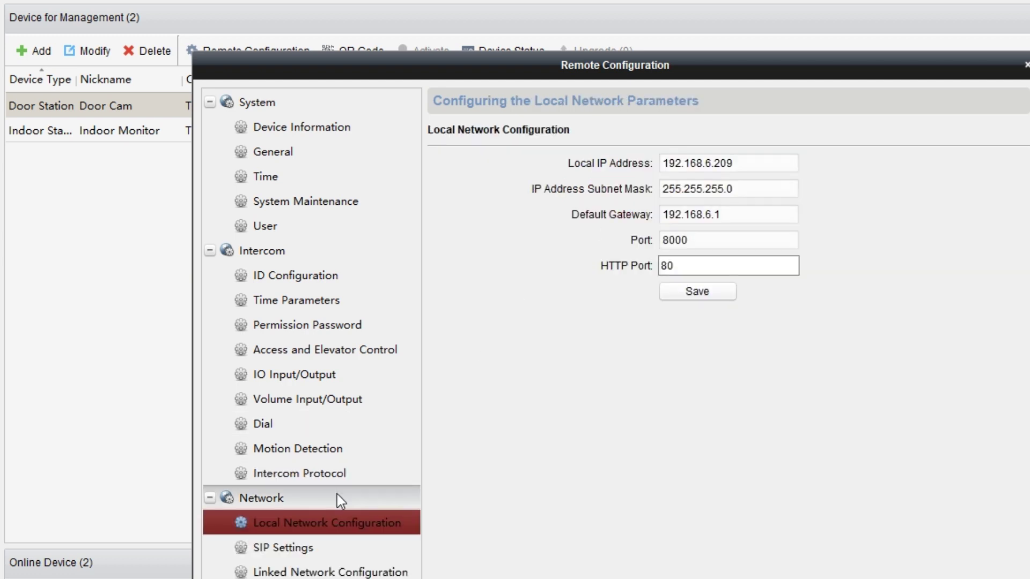
pyautogui.click(330, 550)
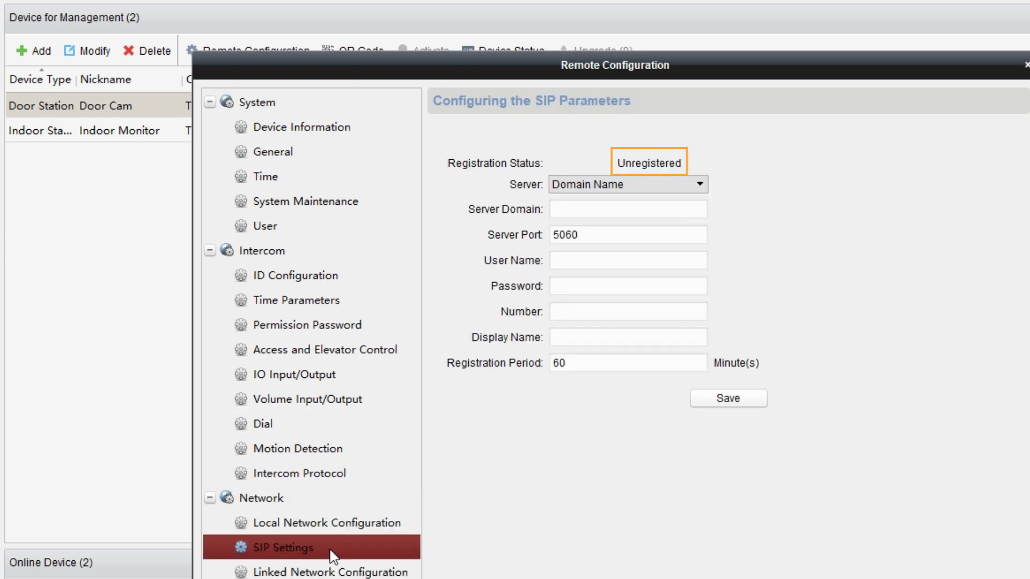
pyautogui.click(648, 212)
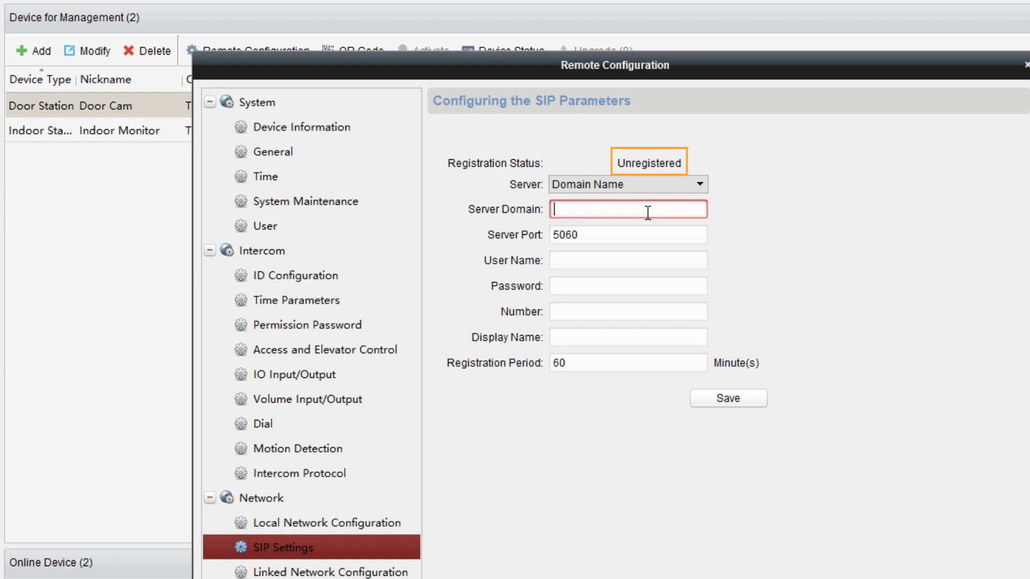
pyautogui.write('192.168.6.36')
pyautogui.click(650, 227)
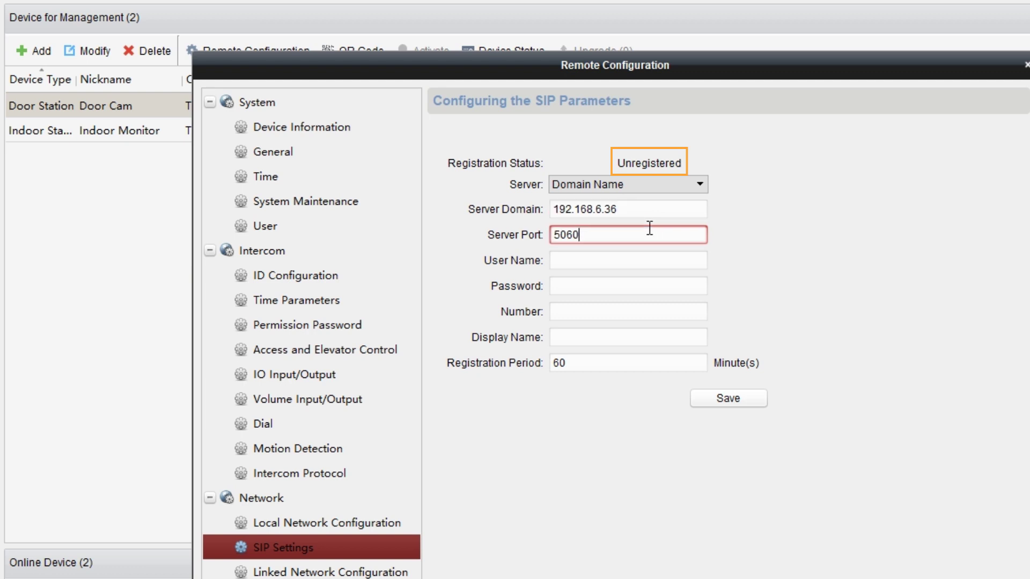
# Step: Register Door Cam as extension 1000, save, and confirm its status shows Registered
pyautogui.click(651, 259)
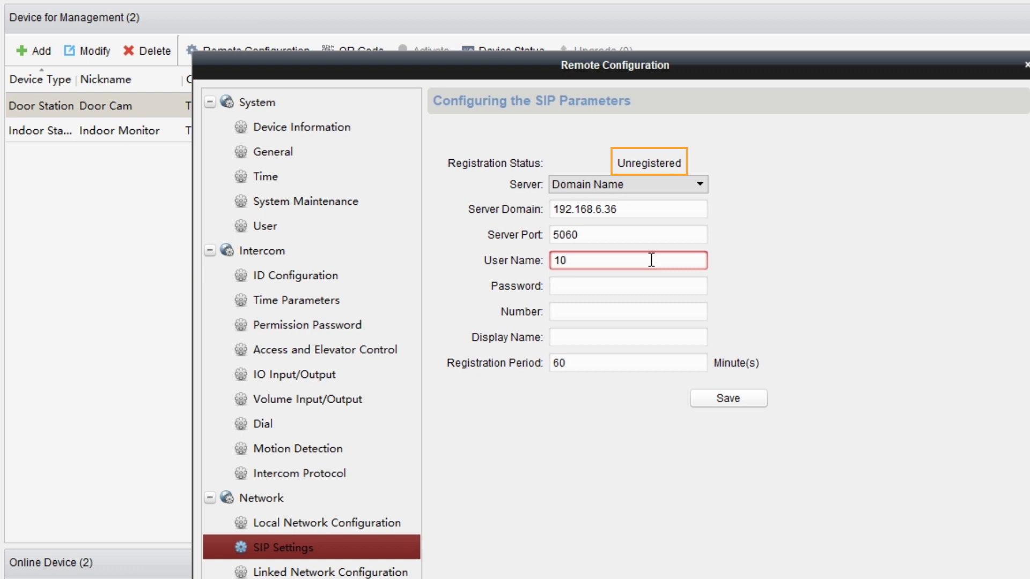
pyautogui.write('00')
pyautogui.click(649, 312)
pyautogui.write('1')
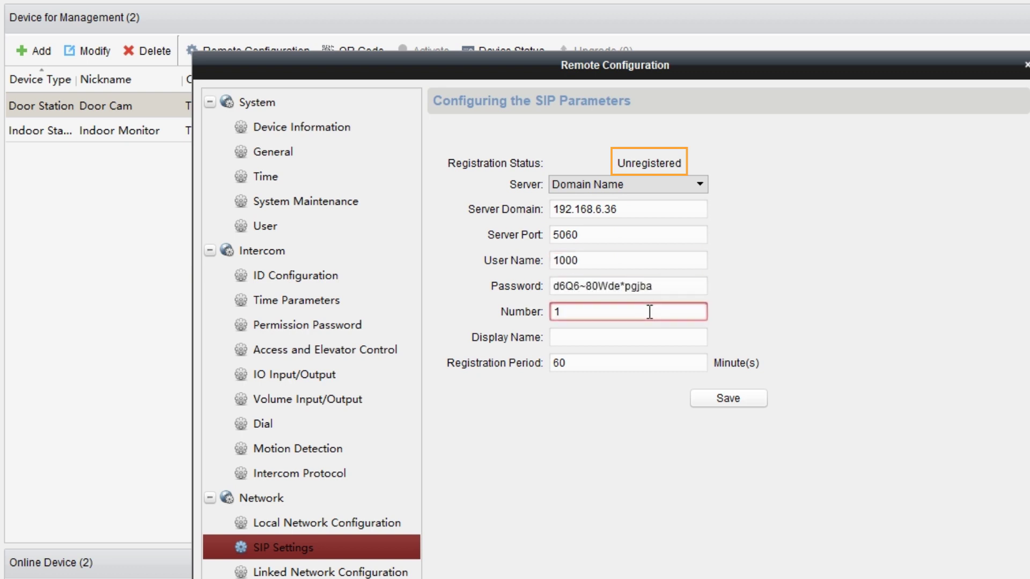
pyautogui.write('000')
pyautogui.click(652, 333)
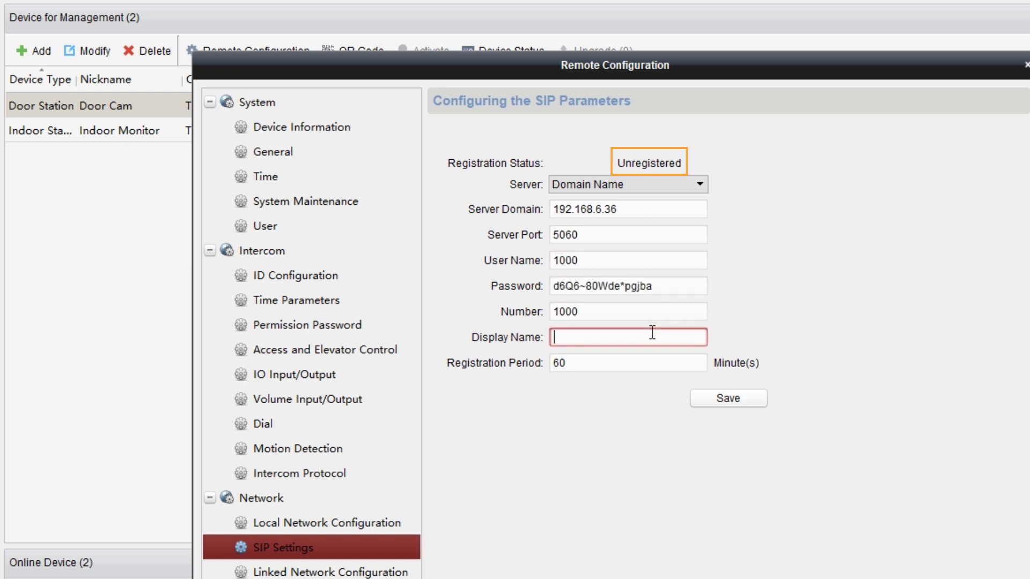
pyautogui.write('1000')
pyautogui.click(725, 399)
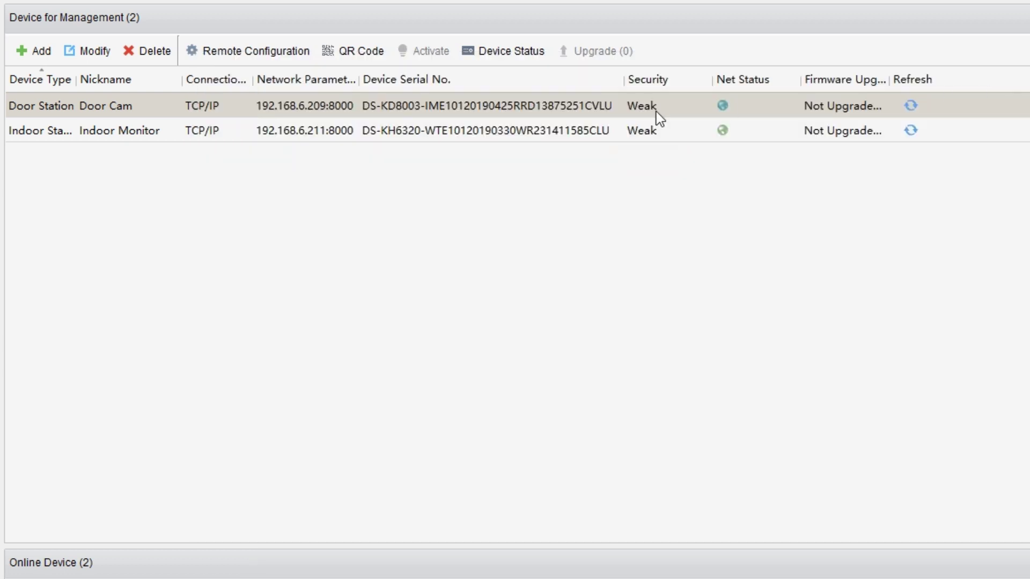
pyautogui.click(254, 54)
pyautogui.click(298, 329)
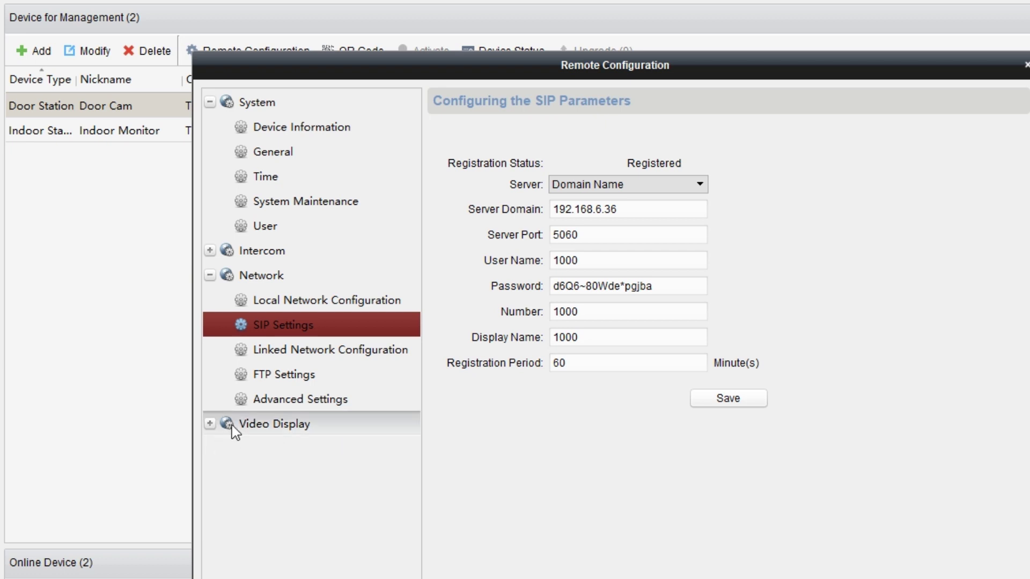
# Step: Set Door Cam's call button 1 to dial 1001, the indoor station's extension
pyautogui.click(260, 250)
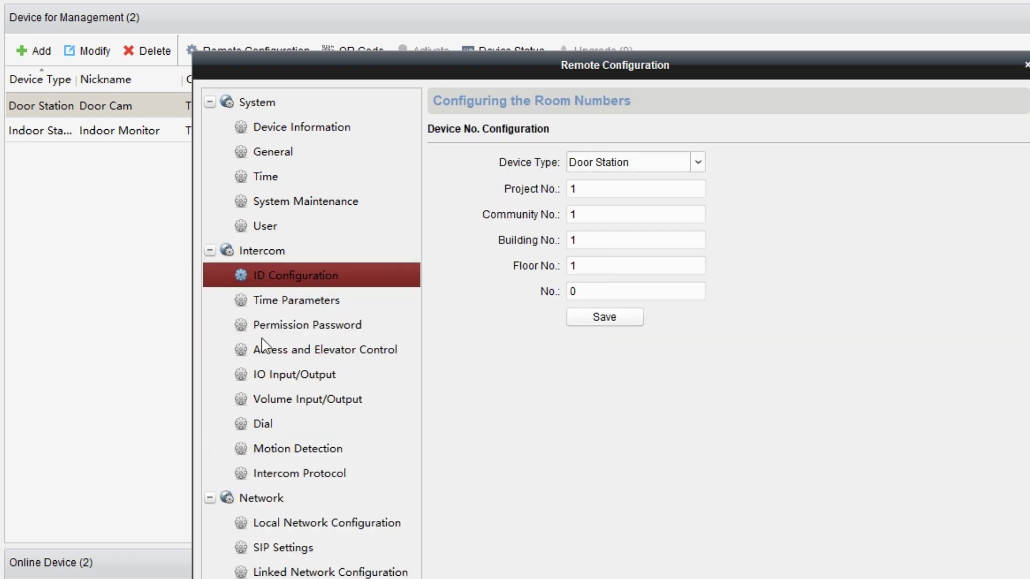
pyautogui.click(278, 429)
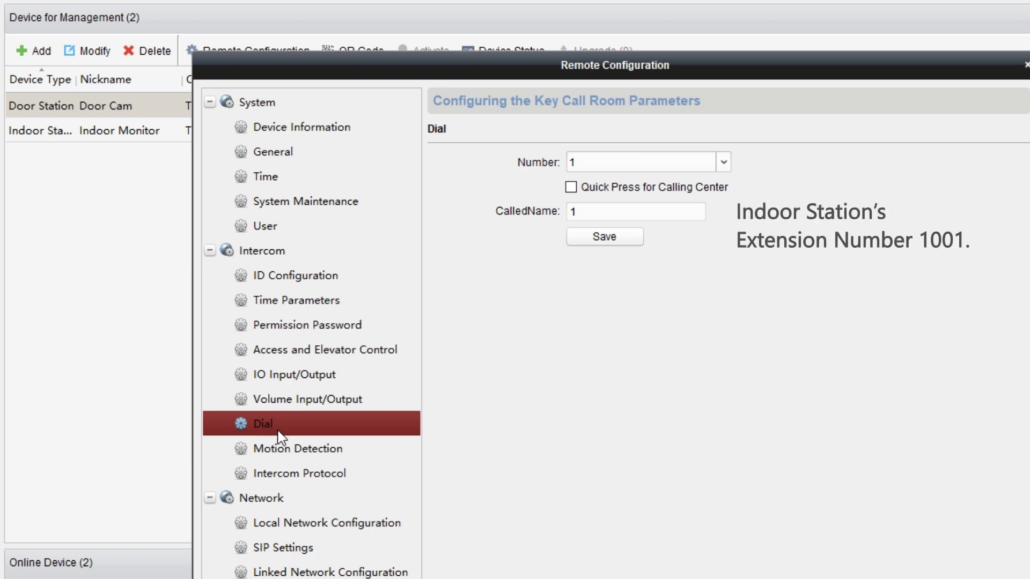
pyautogui.click(633, 209)
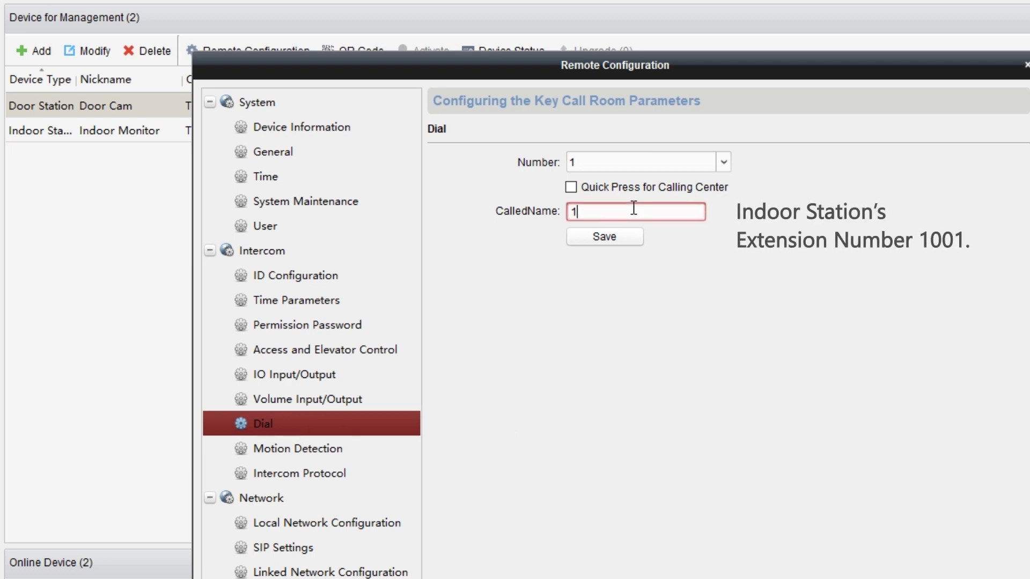
pyautogui.write('001')
pyautogui.click(590, 244)
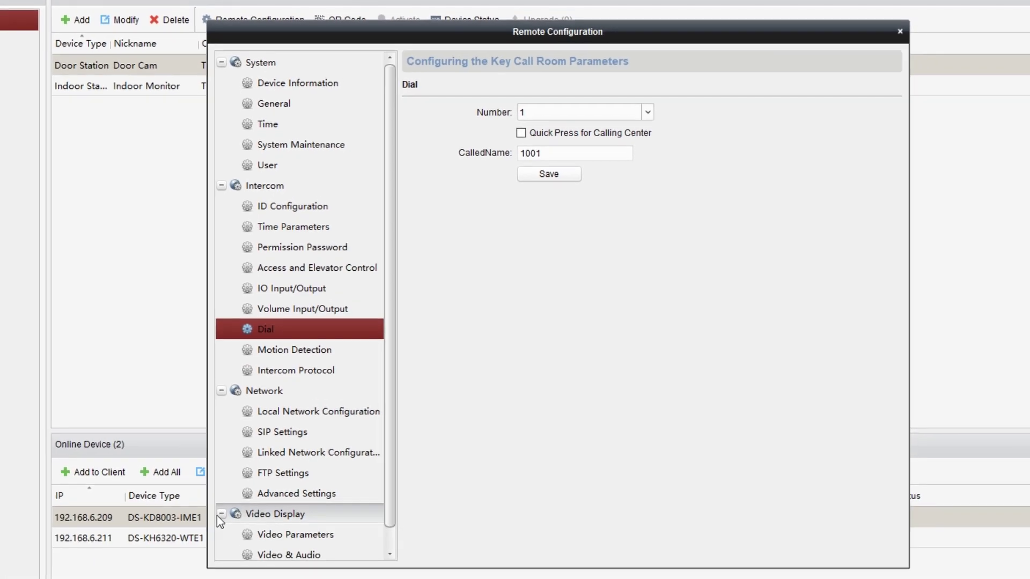
# Step: Keep Door Cam's Video & Audio stream on G711_U audio and STD_H264 video encoding
pyautogui.click(297, 554)
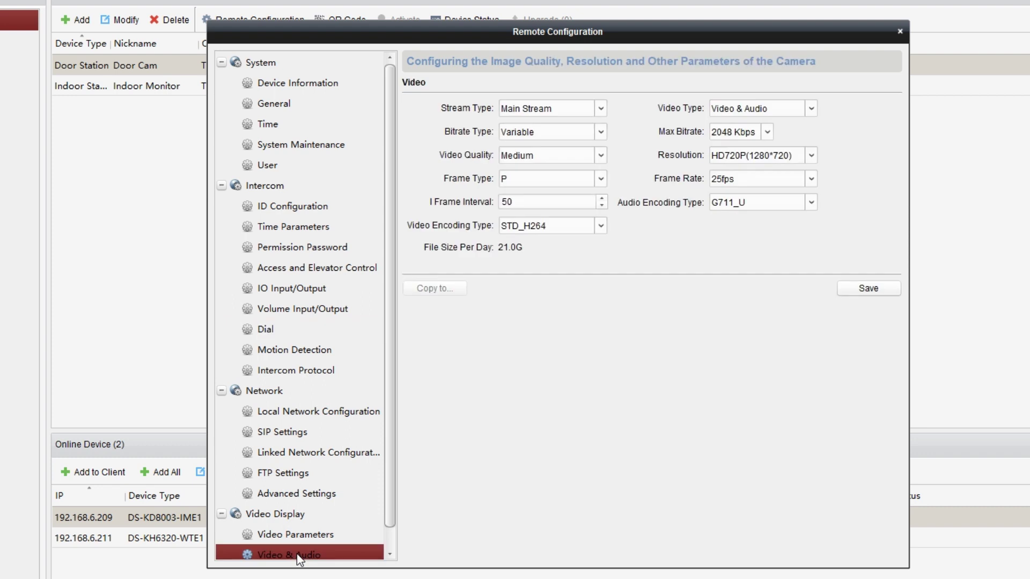
pyautogui.click(811, 108)
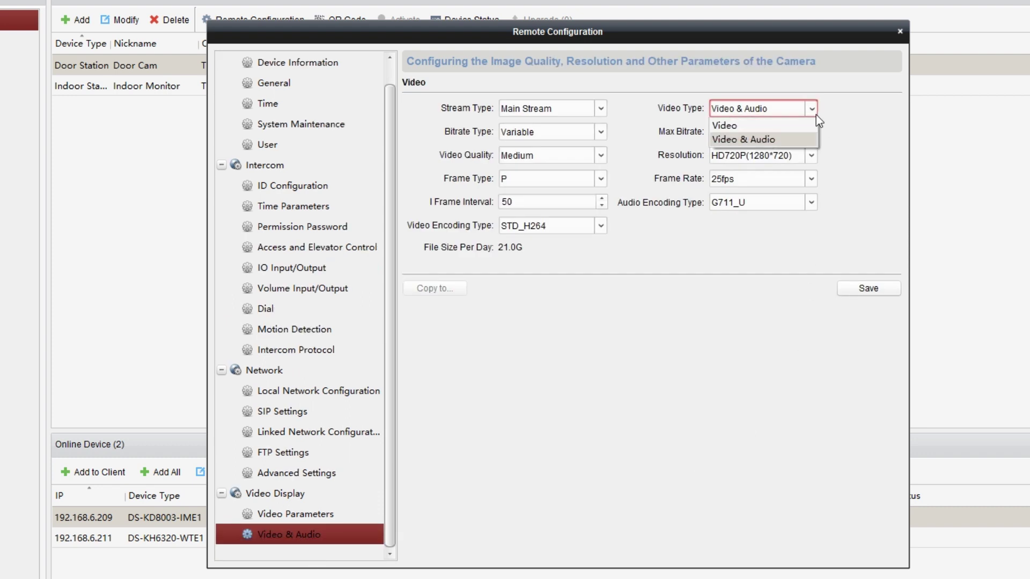
pyautogui.click(811, 143)
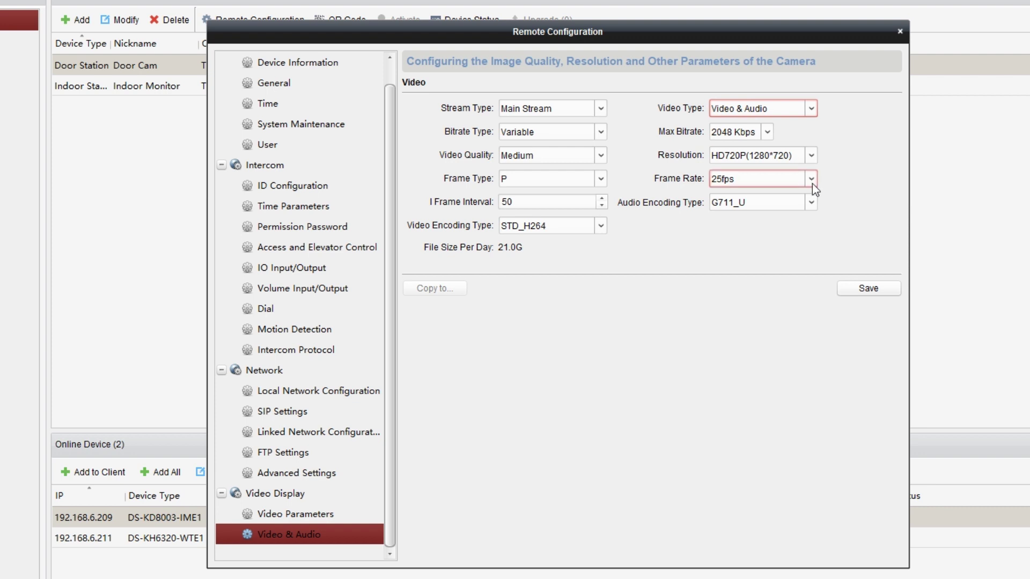
pyautogui.click(812, 203)
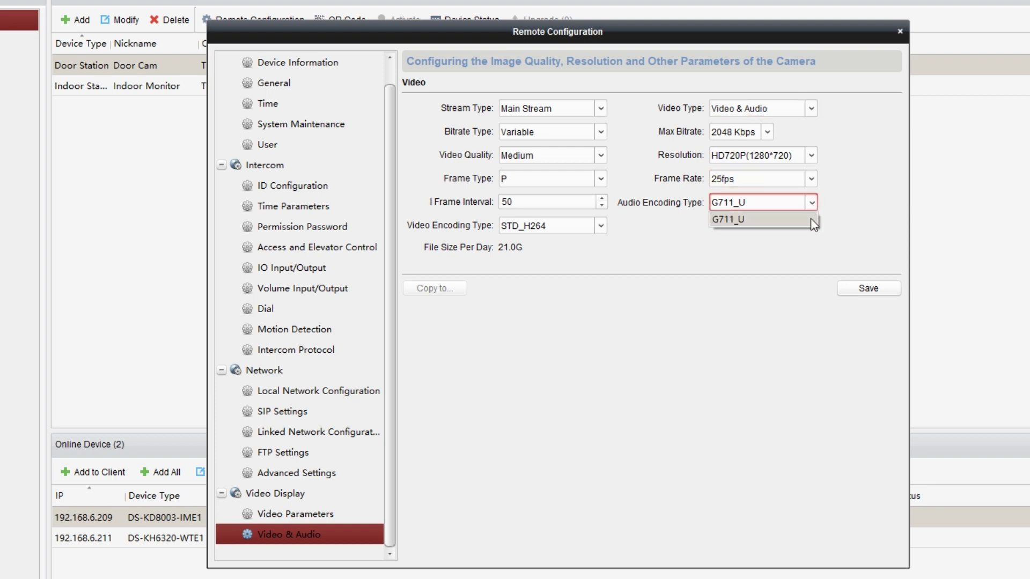
pyautogui.click(813, 224)
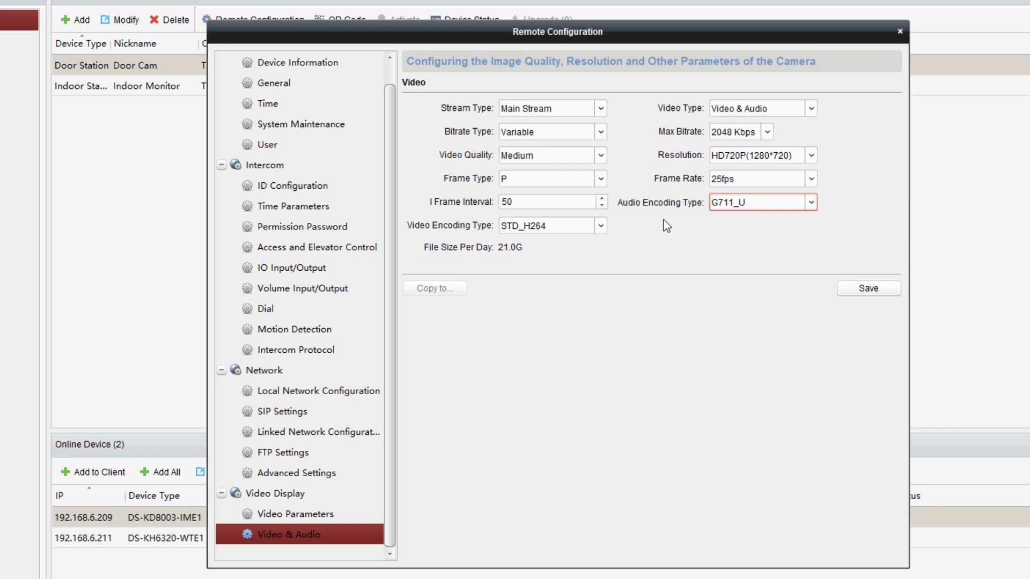
pyautogui.click(597, 227)
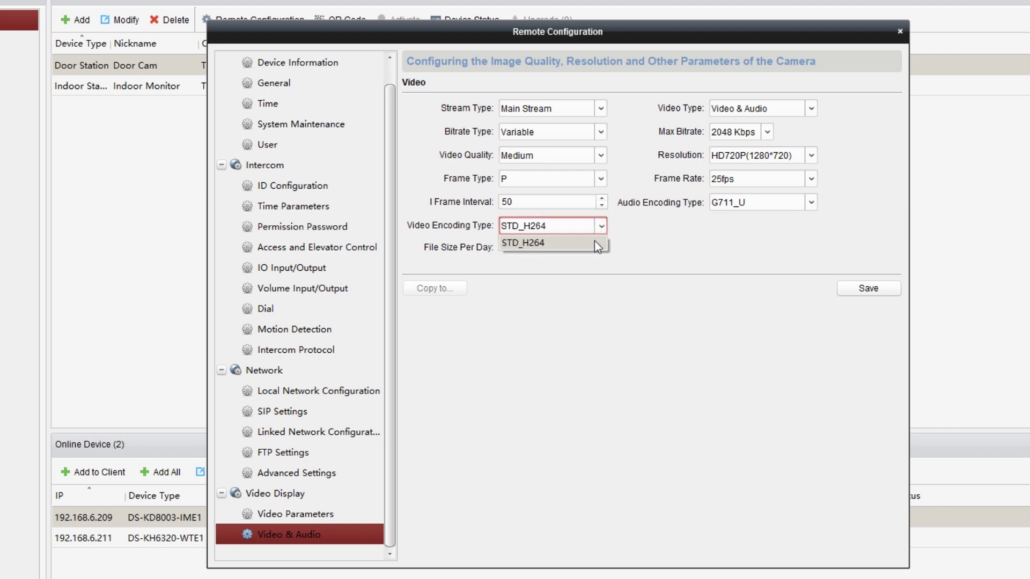
pyautogui.click(595, 244)
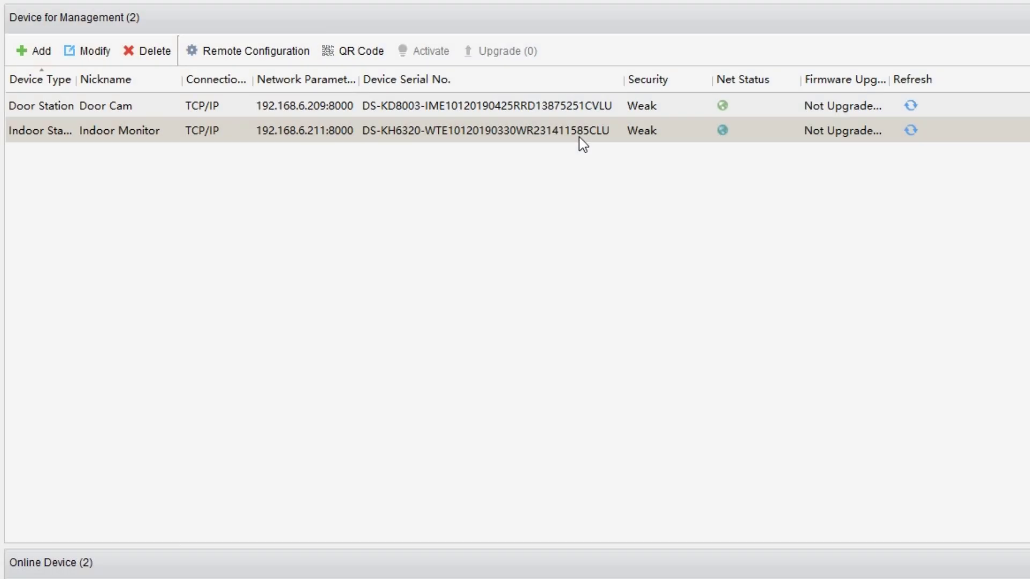
# Step: Select Indoor Monitor and save its intercom protocol as SIP Protocol
pyautogui.click(583, 144)
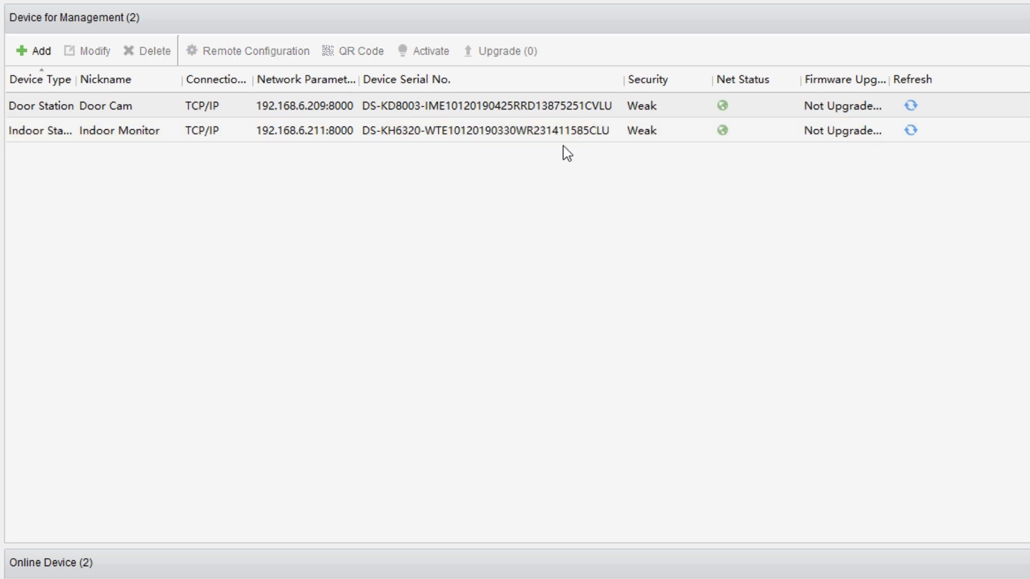
pyautogui.click(563, 140)
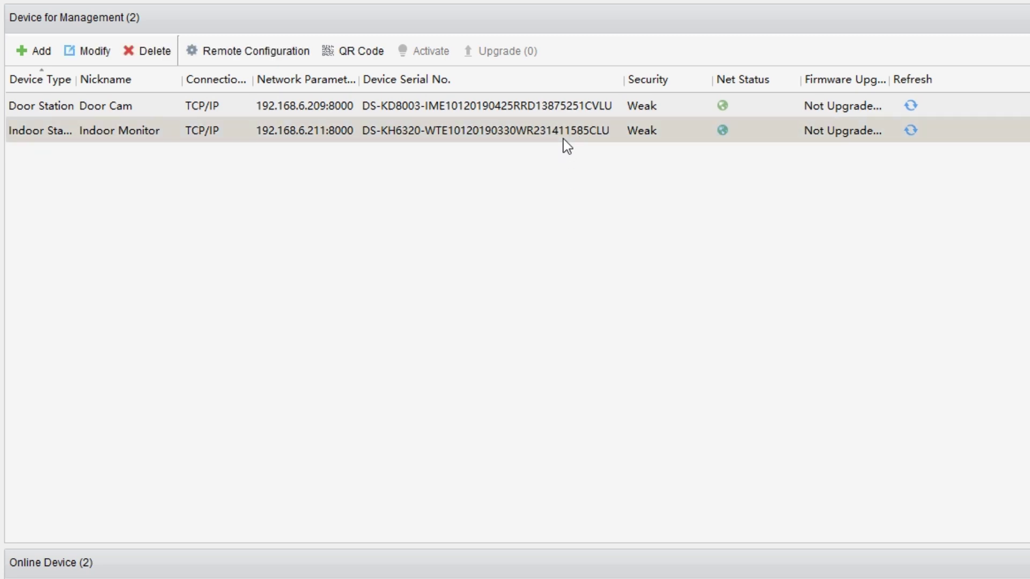
pyautogui.click(290, 64)
pyautogui.click(355, 278)
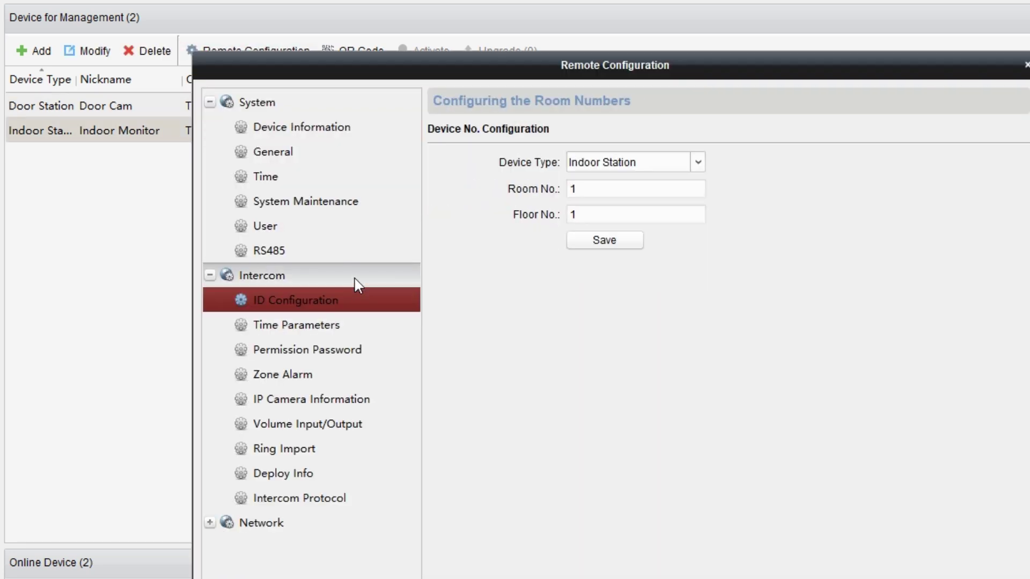
pyautogui.click(358, 497)
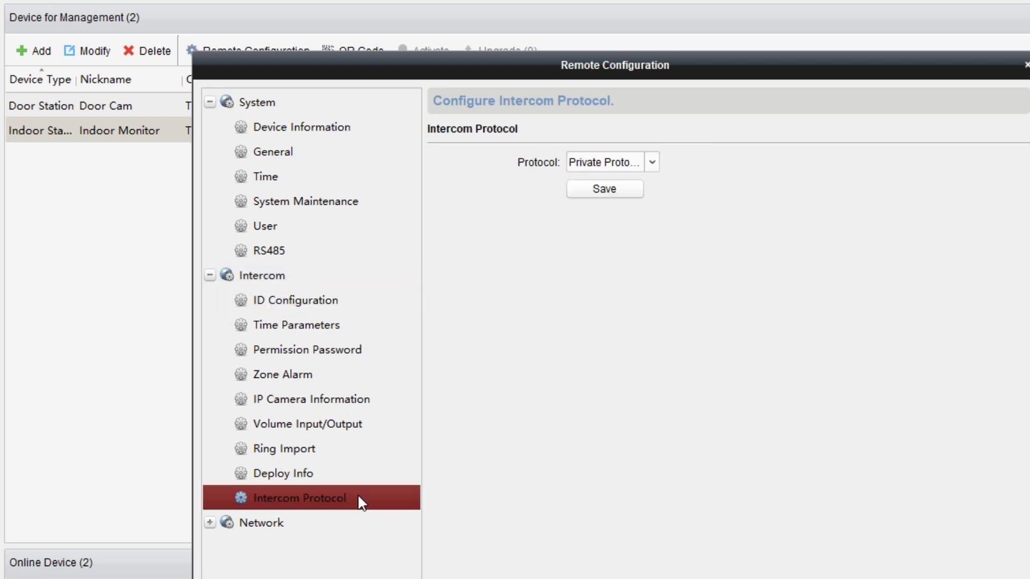
pyautogui.click(653, 161)
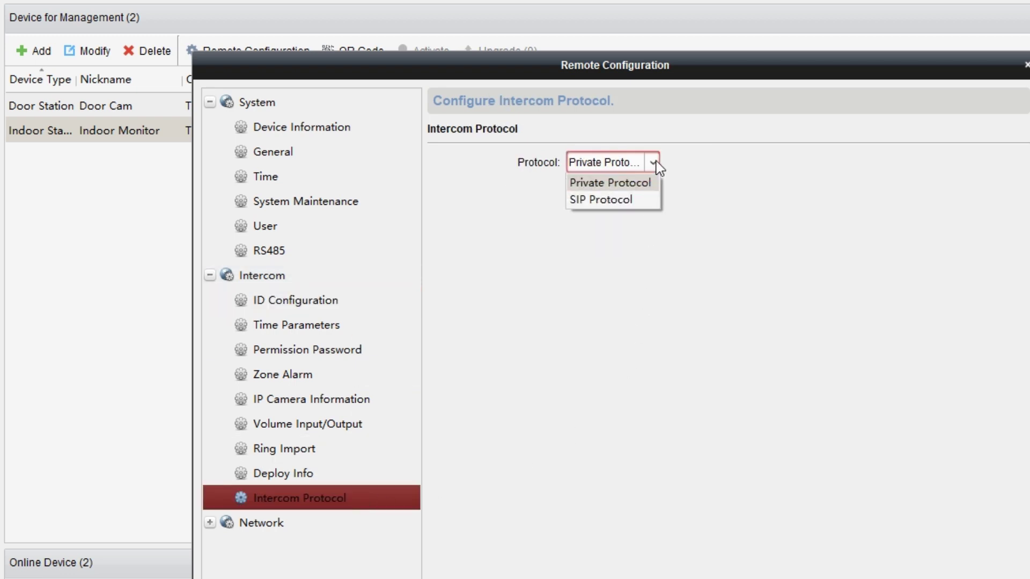
pyautogui.click(640, 204)
pyautogui.click(633, 194)
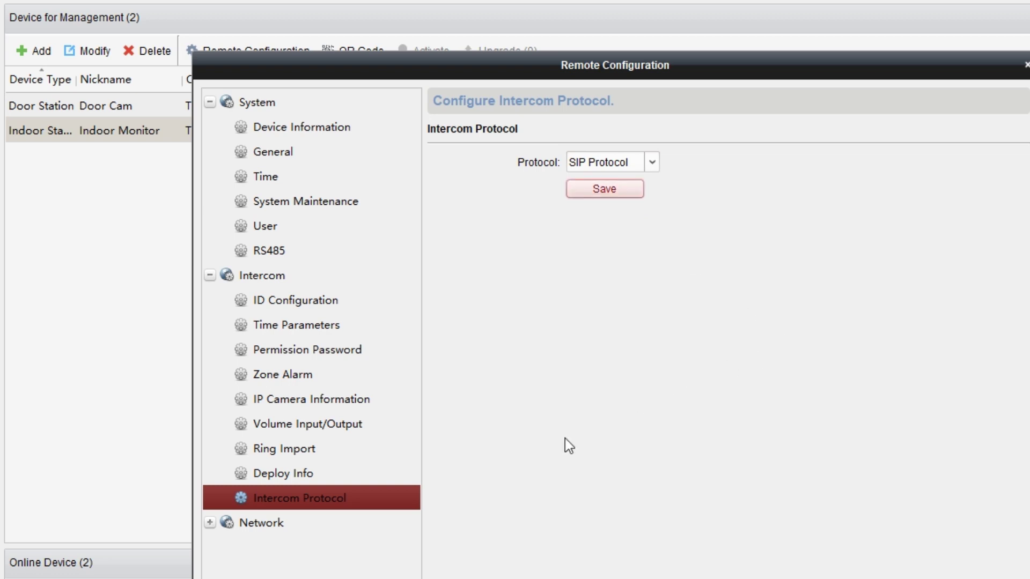
pyautogui.click(301, 530)
# Step: Register Indoor Monitor to SIP server 192.168.6.36:5060 as extension 1001 and save
pyautogui.click(309, 573)
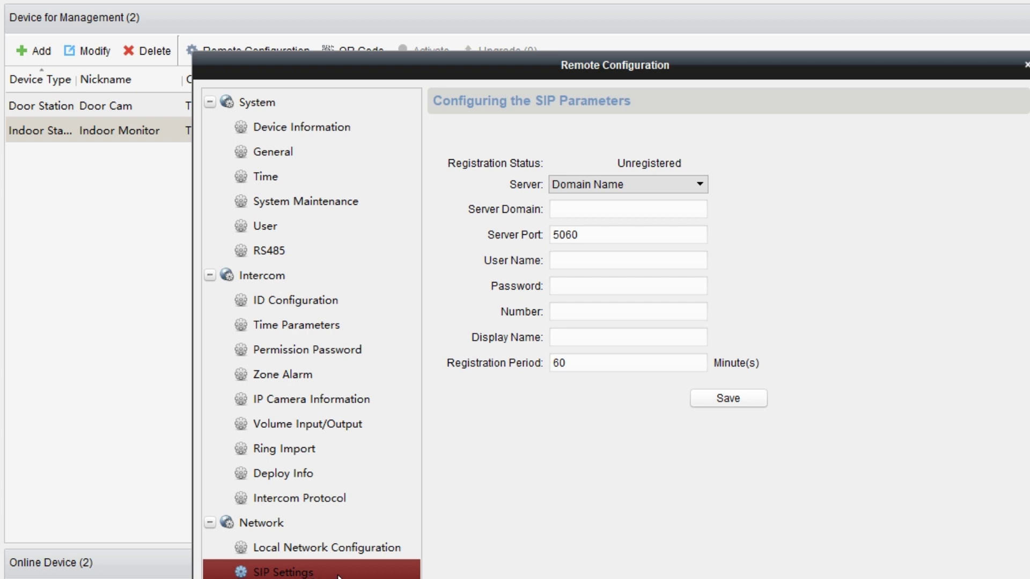
pyautogui.click(594, 211)
pyautogui.write('1')
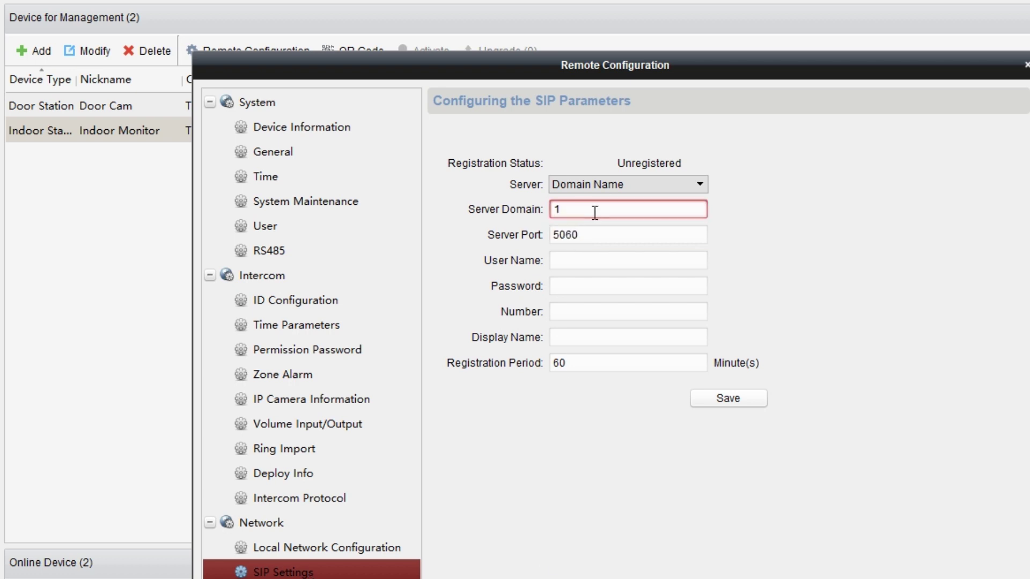
pyautogui.write('92.168.6.36')
pyautogui.click(602, 237)
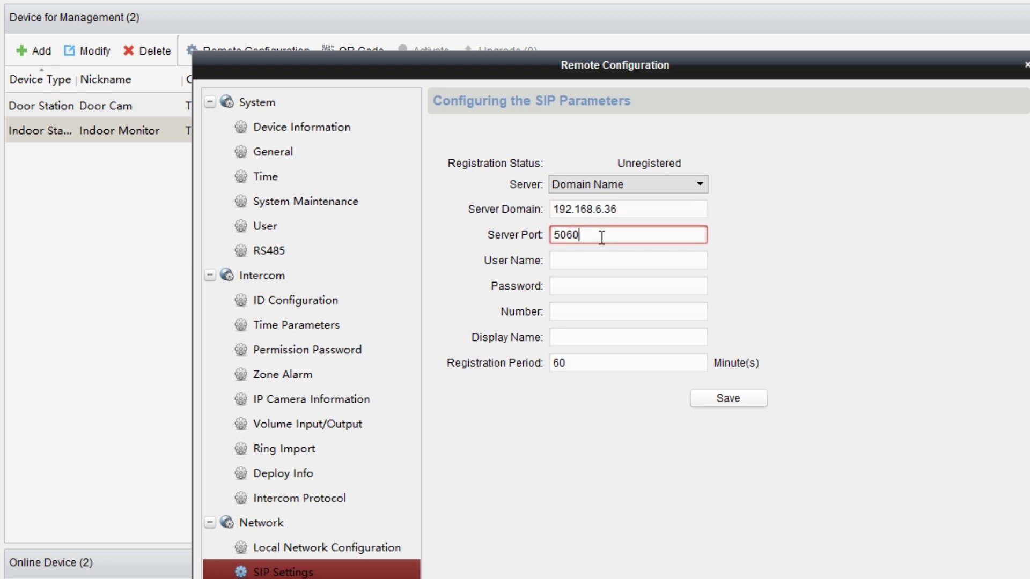
pyautogui.click(601, 262)
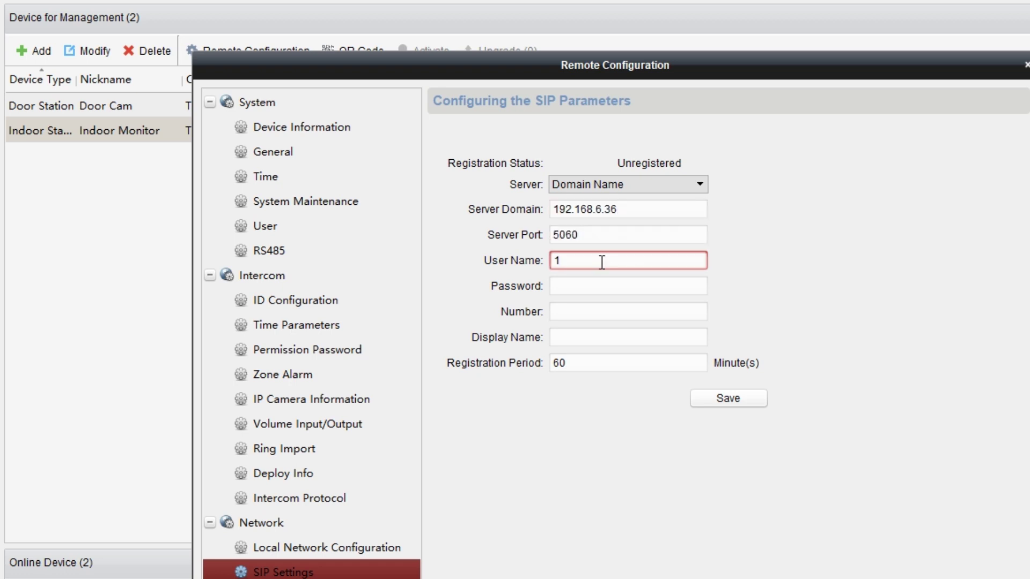
pyautogui.write('001')
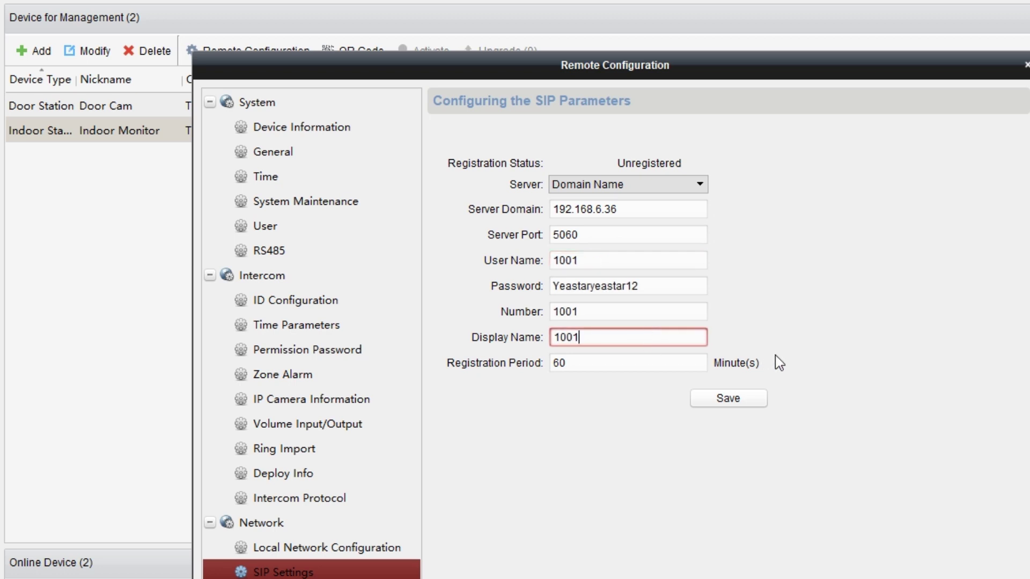
pyautogui.click(754, 403)
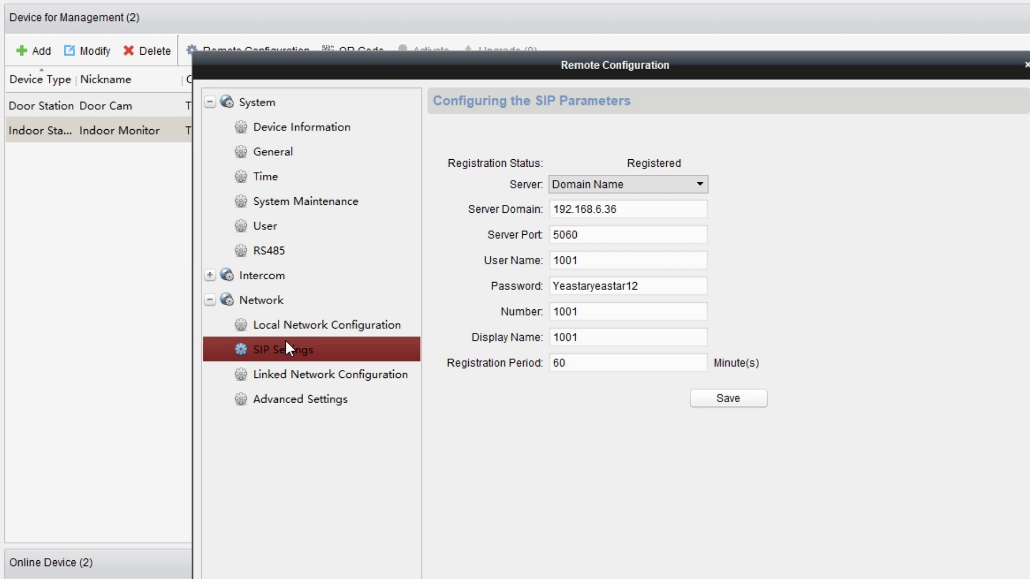
# Step: Link Indoor Monitor to main door station 192.168.6.209, D Serie type, and save
pyautogui.click(331, 375)
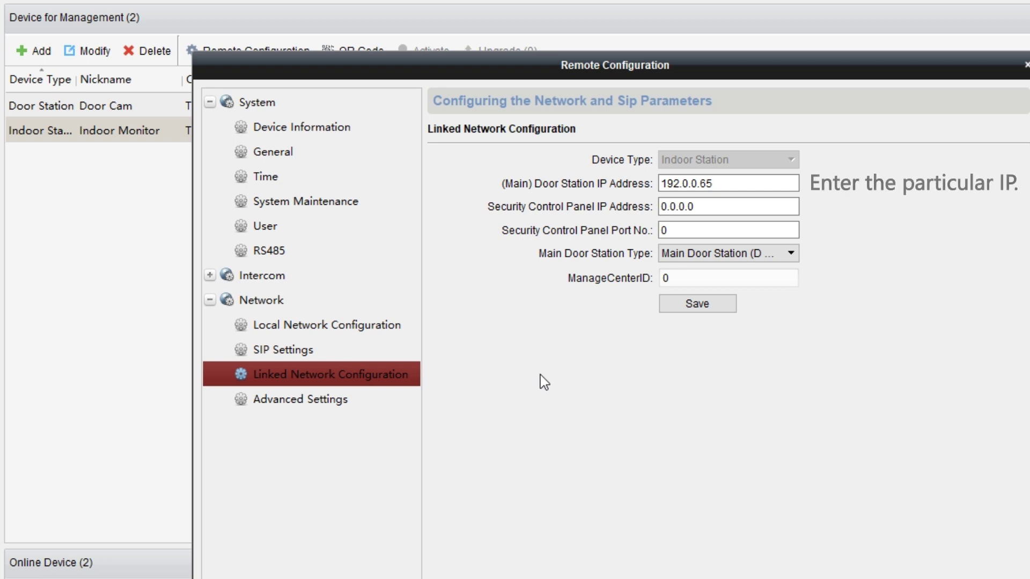
pyautogui.moveTo(747, 181); pyautogui.dragTo(660, 183)
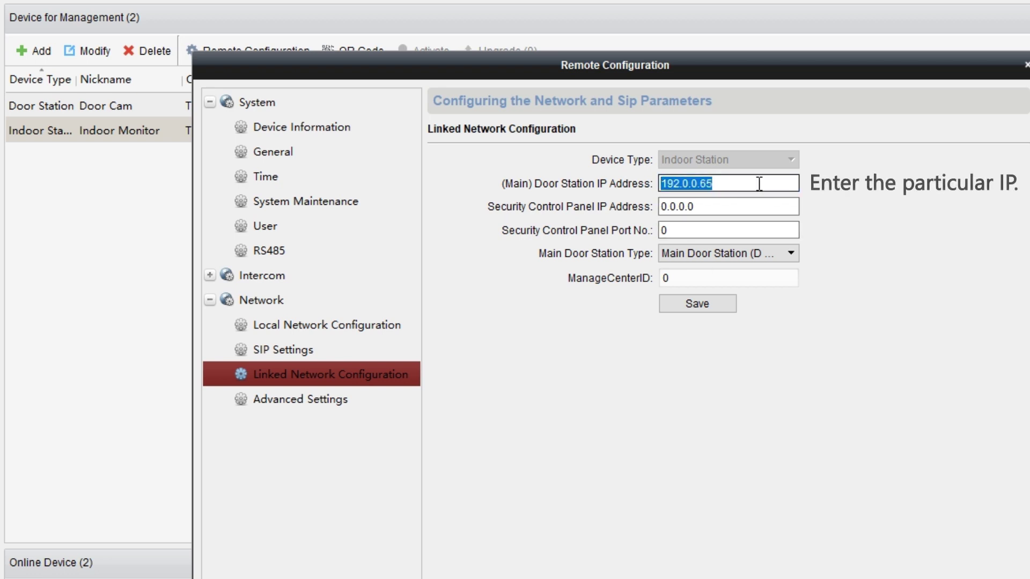
pyautogui.press('BackSpace')
pyautogui.write('192.168.6.209')
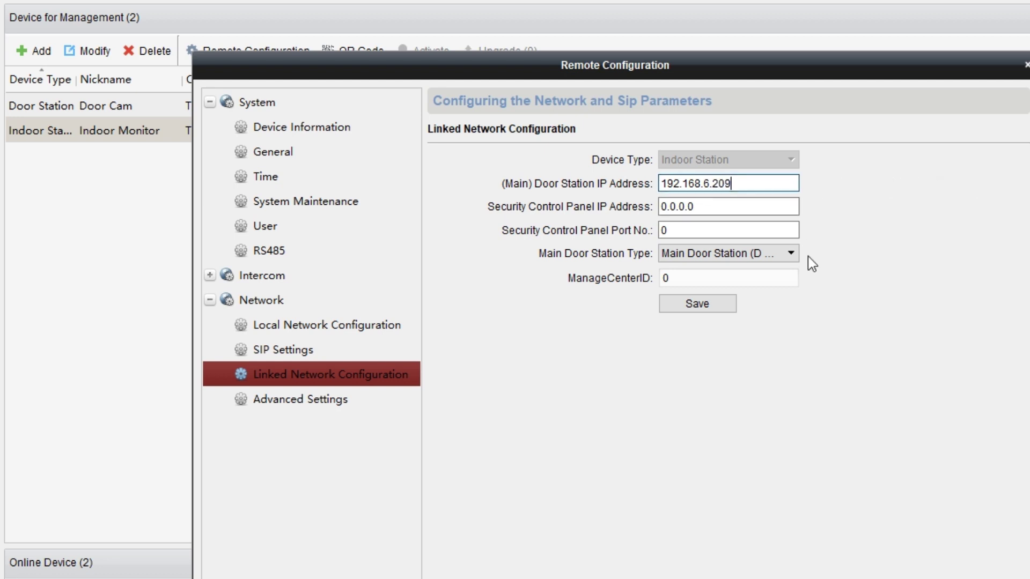
pyautogui.click(792, 254)
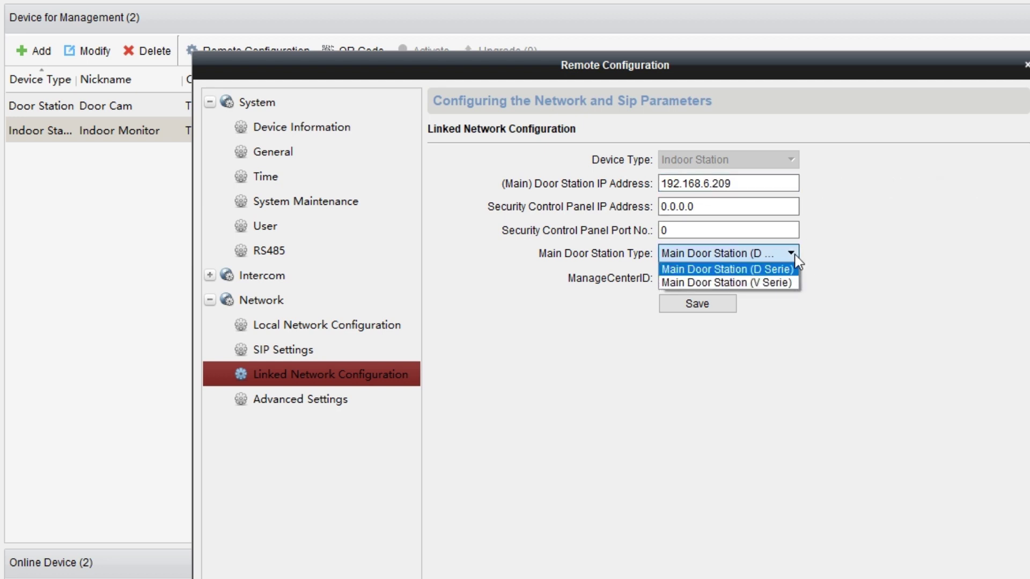
pyautogui.click(796, 271)
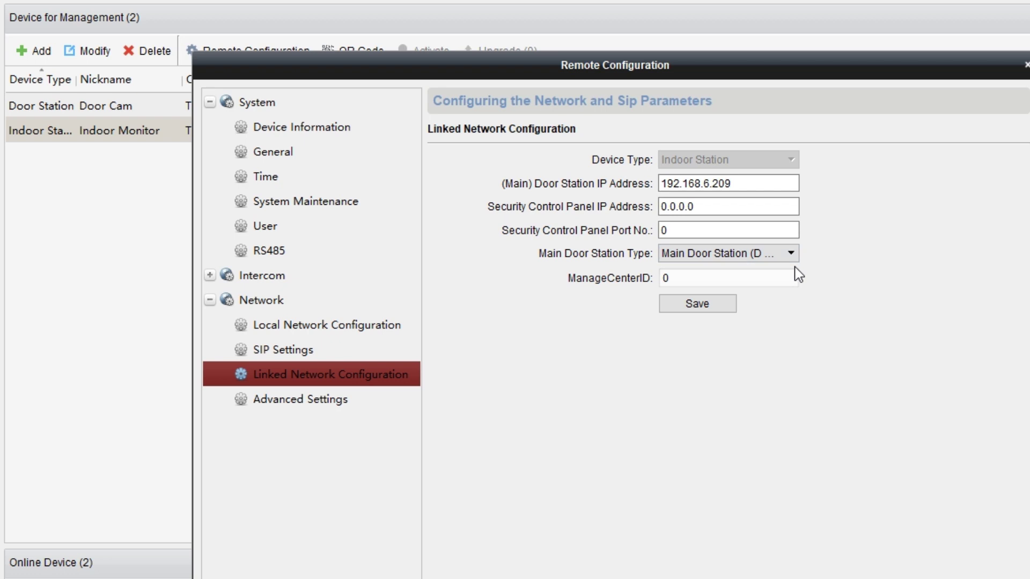
pyautogui.click(725, 308)
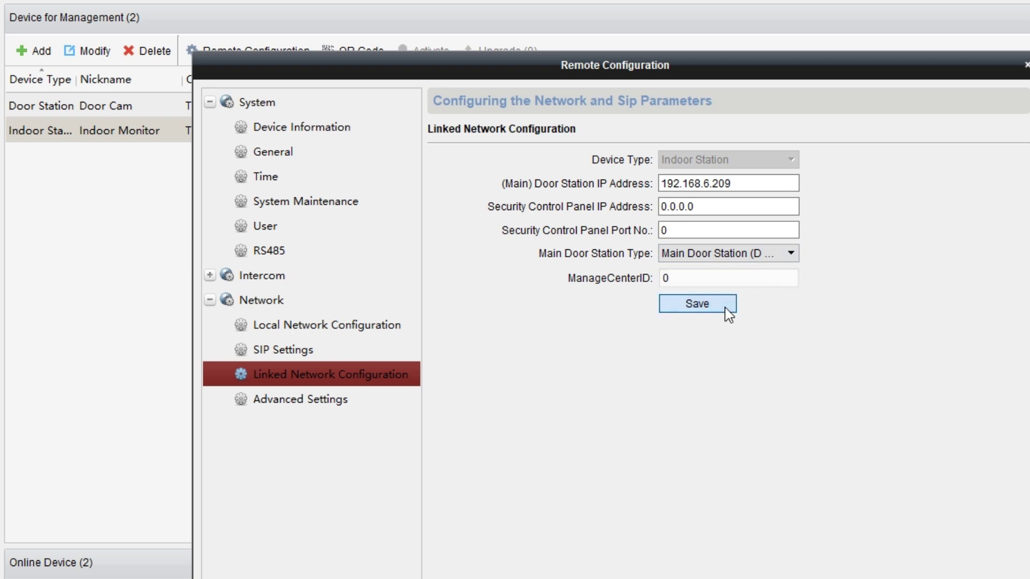